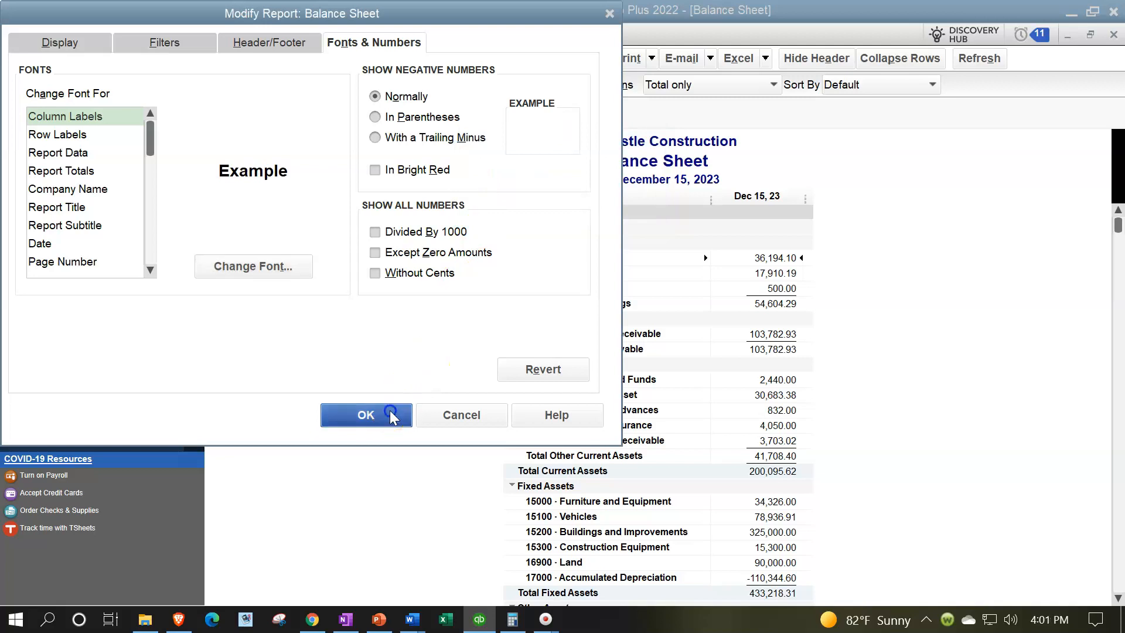
Open the standard Profit & Loss report from the Company & Financial reports
left_click(487, 35)
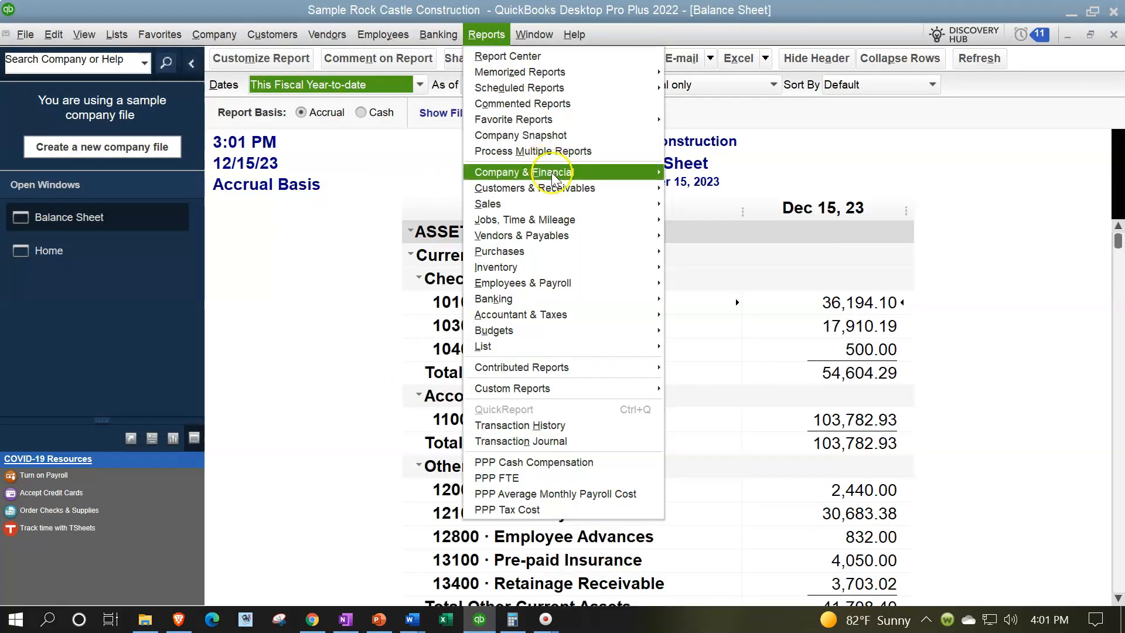
mouse_move(592, 172)
left_click(676, 173)
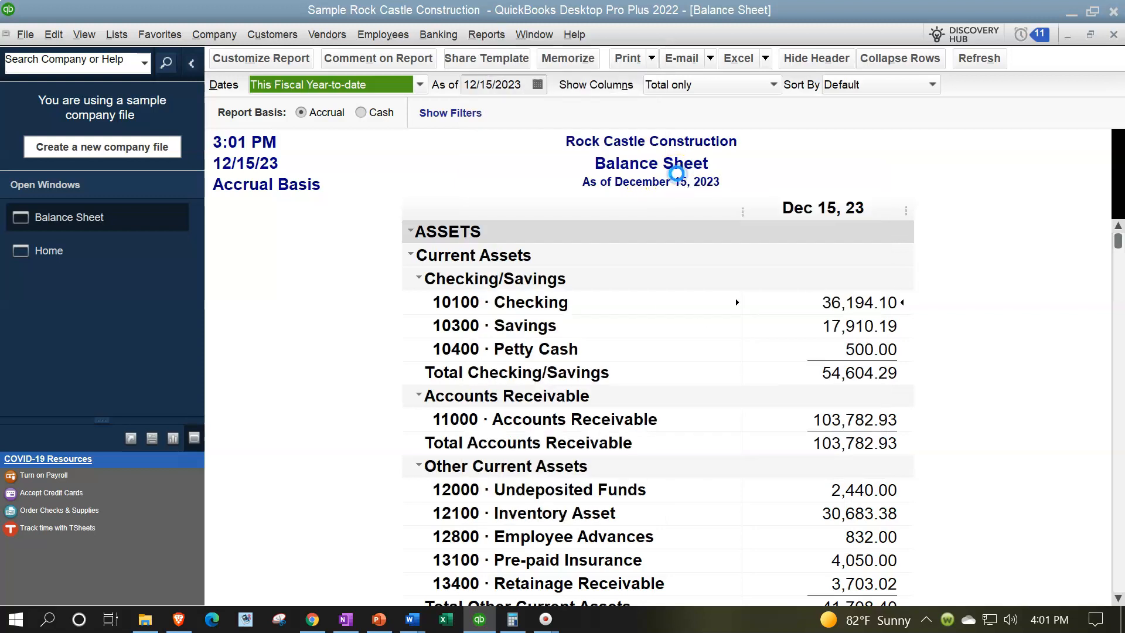
Enlarge the column label font of the Profit & Loss report and apply the change to all related fonts
left_click(269, 58)
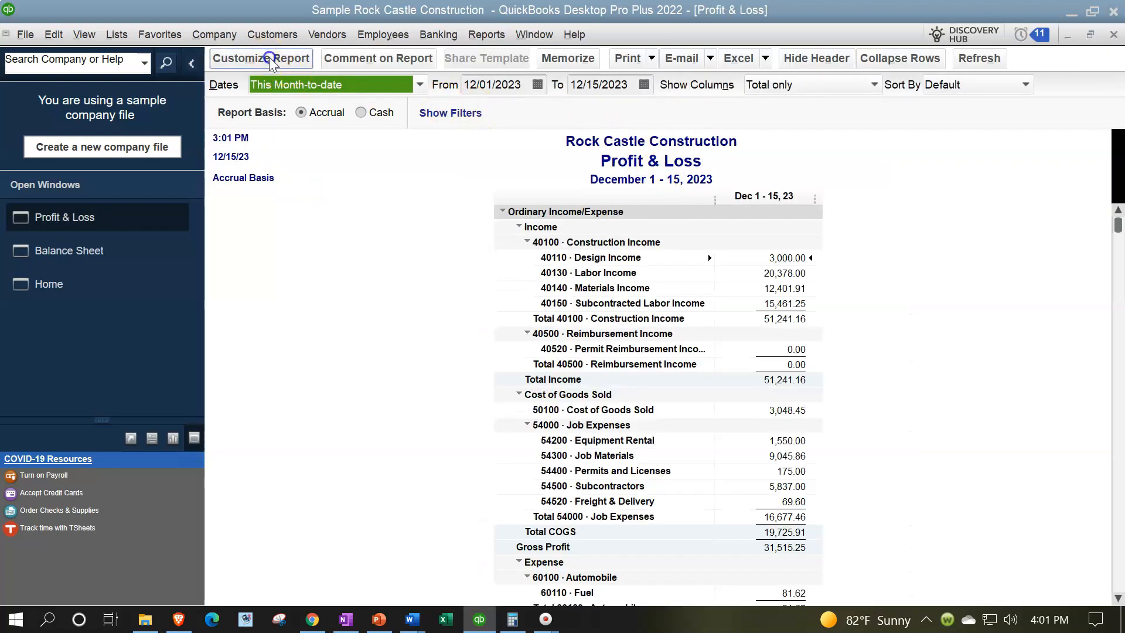
left_click(377, 47)
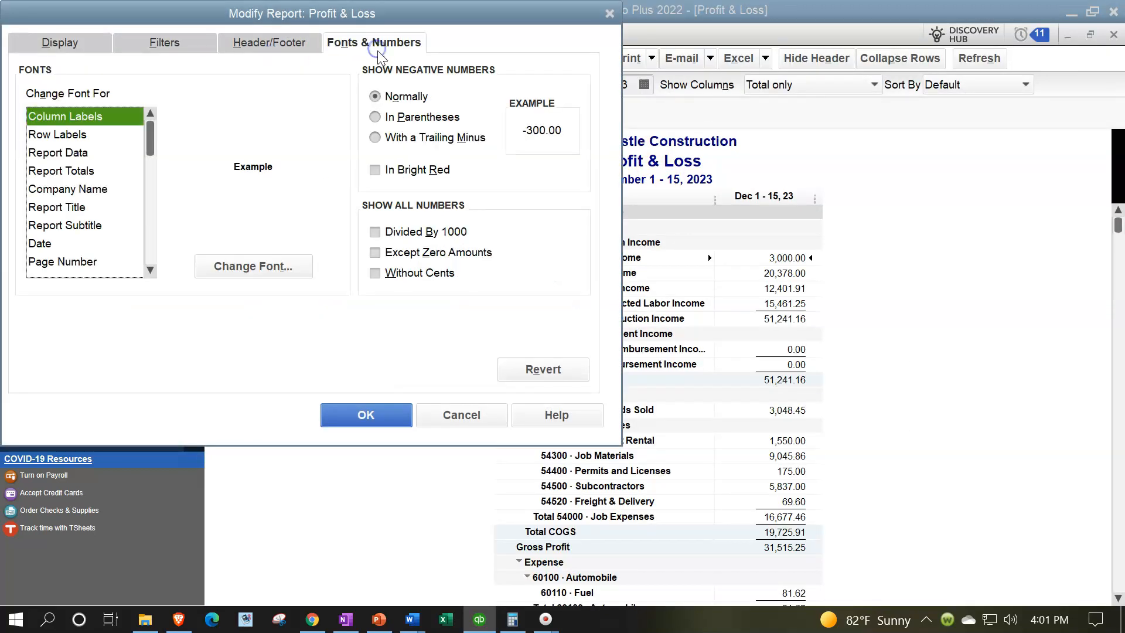
left_click(270, 266)
left_click(290, 217)
left_click(270, 218)
left_click(333, 147)
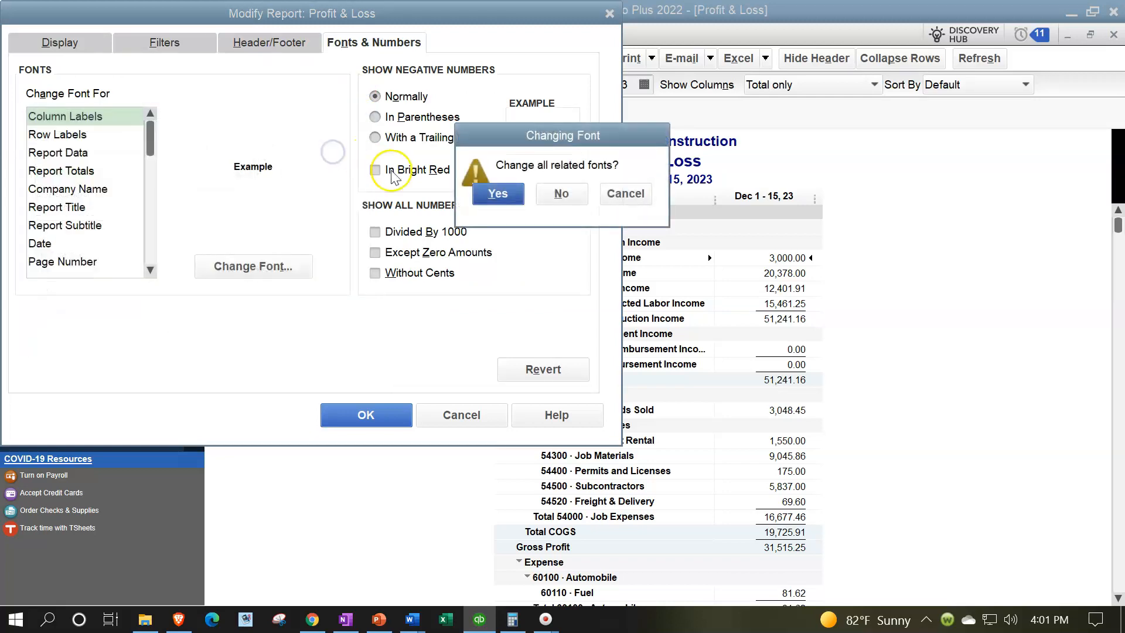
left_click(499, 191)
left_click(356, 427)
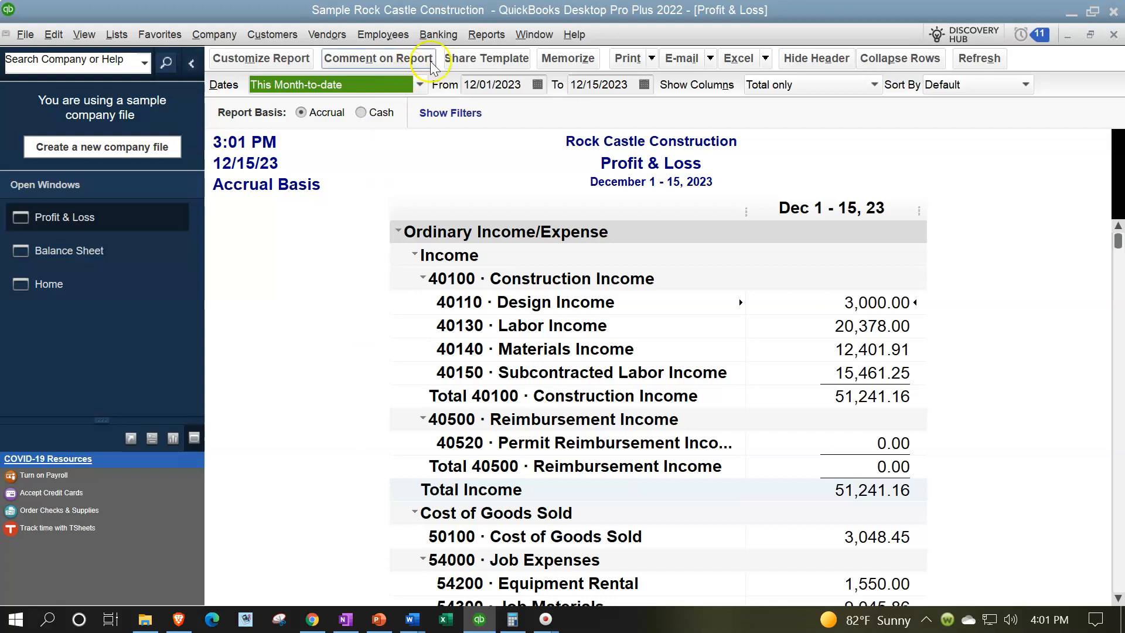
Open the Report Center, maximize it and display the Banking report category
left_click(486, 37)
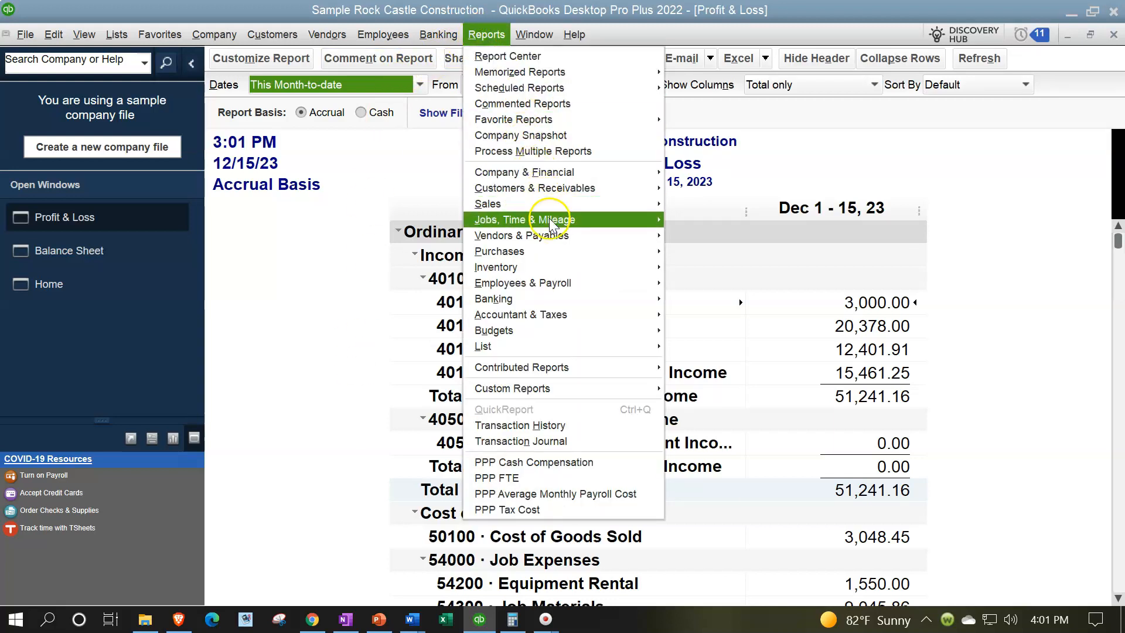
mouse_move(553, 299)
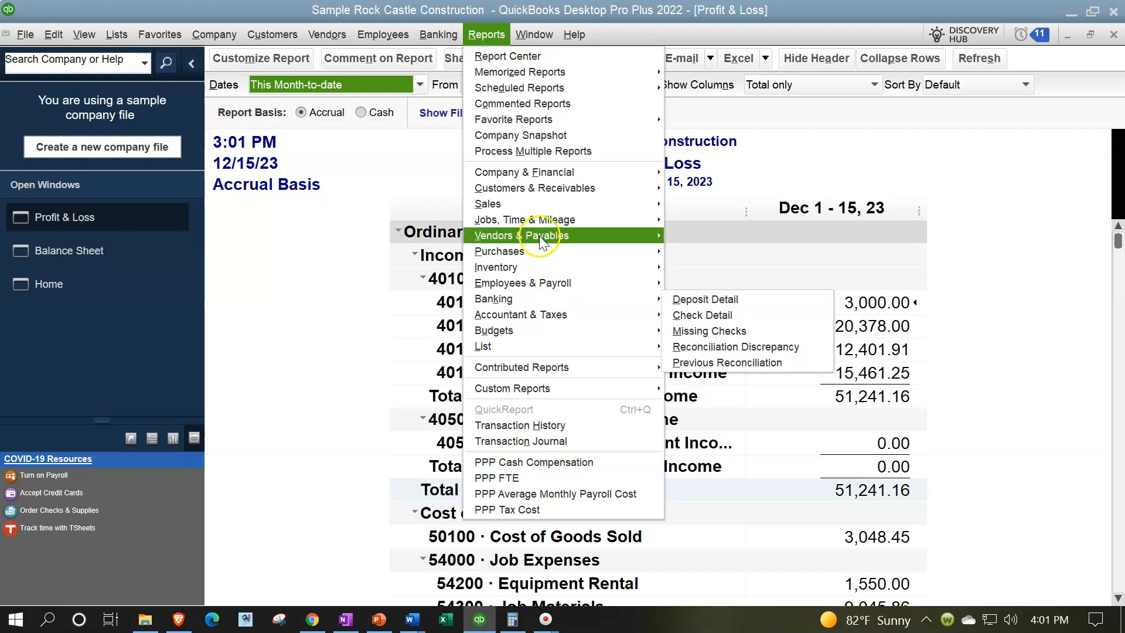
left_click(496, 63)
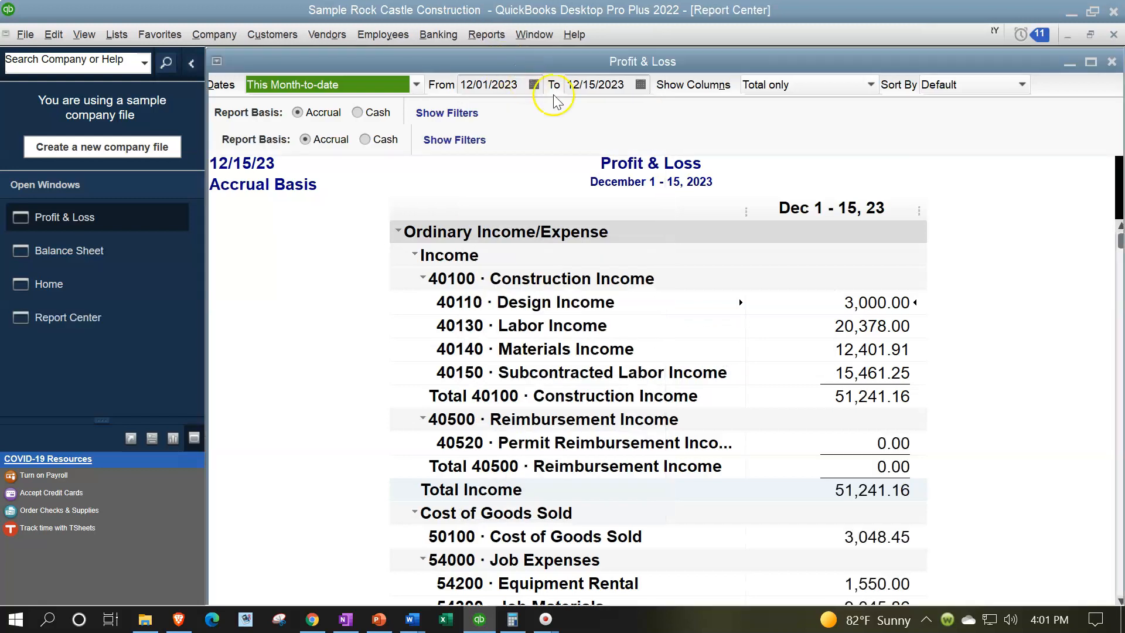
left_click(1086, 64)
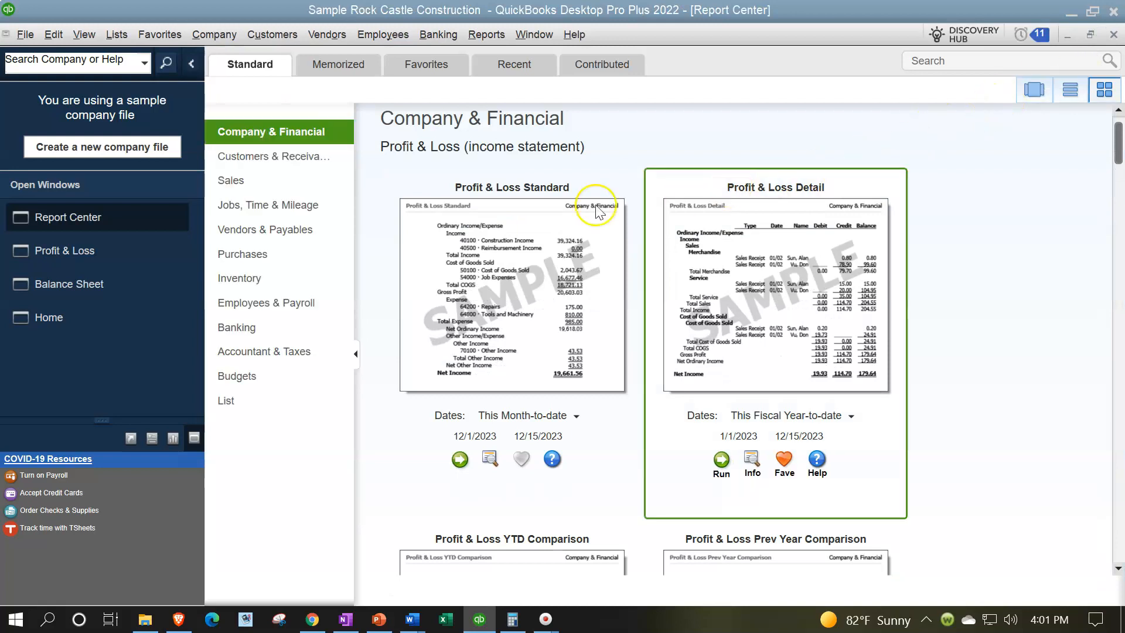
left_click(250, 326)
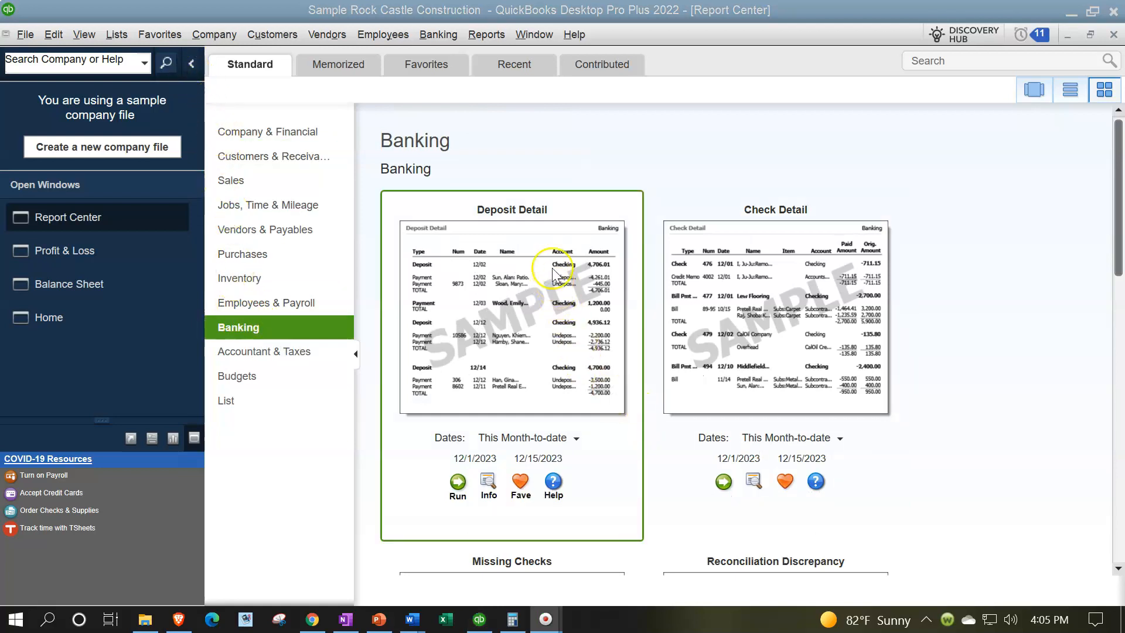
Look through the Banking report samples, from Deposit Detail and Check Detail down to Previous Reconciliation
scroll(792, 258, "down", 1)
scroll(792, 259, "down", 5)
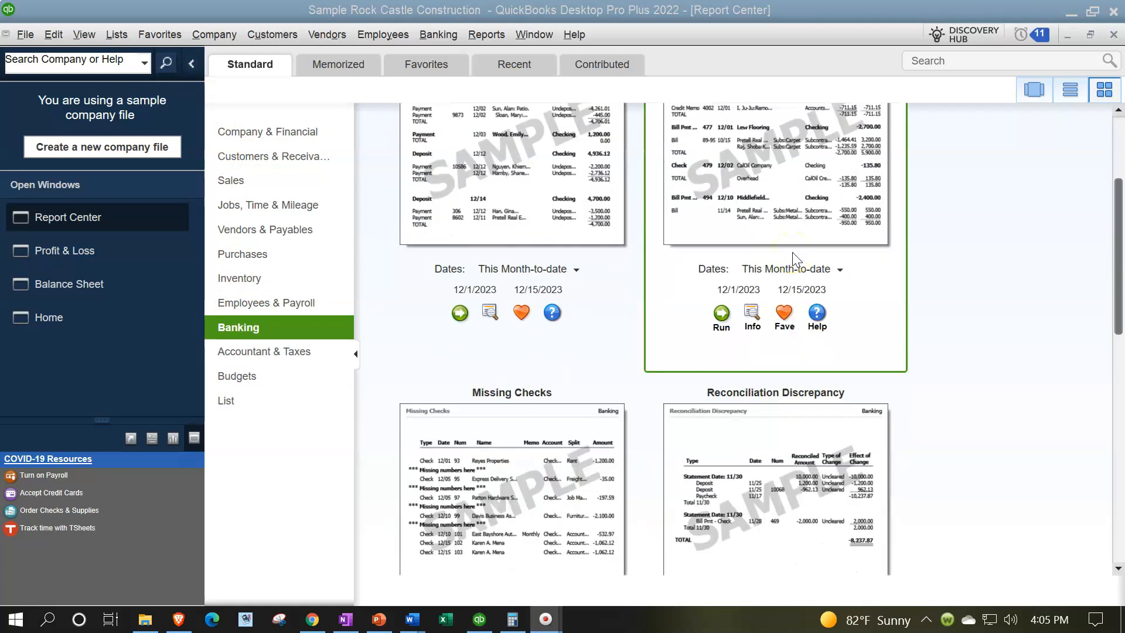
scroll(779, 350, "down", 7)
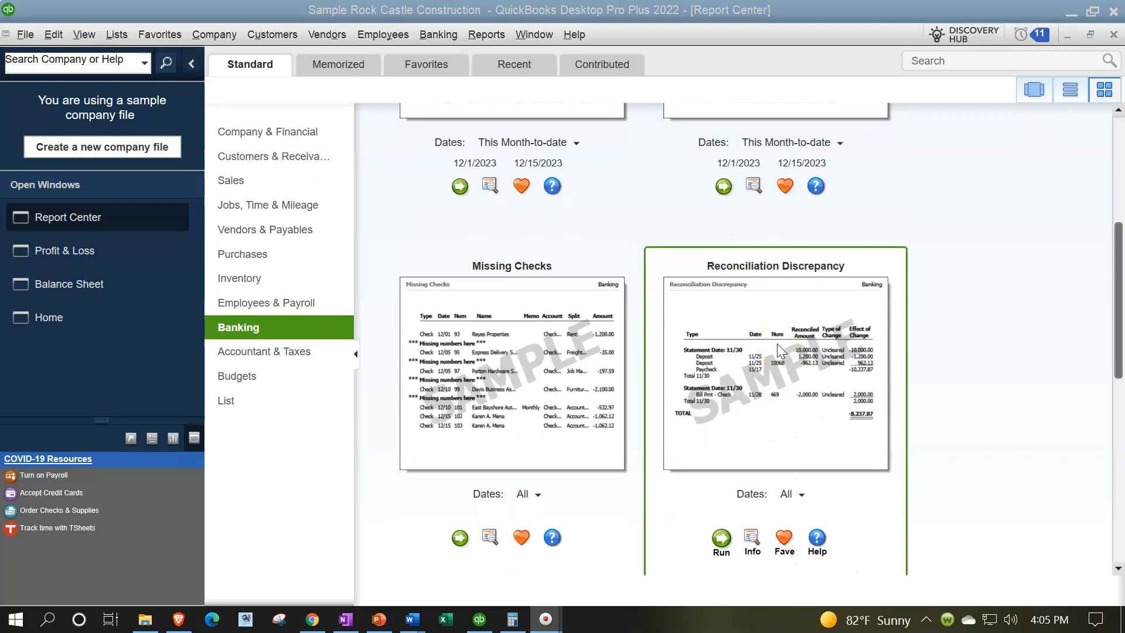
left_click(684, 448)
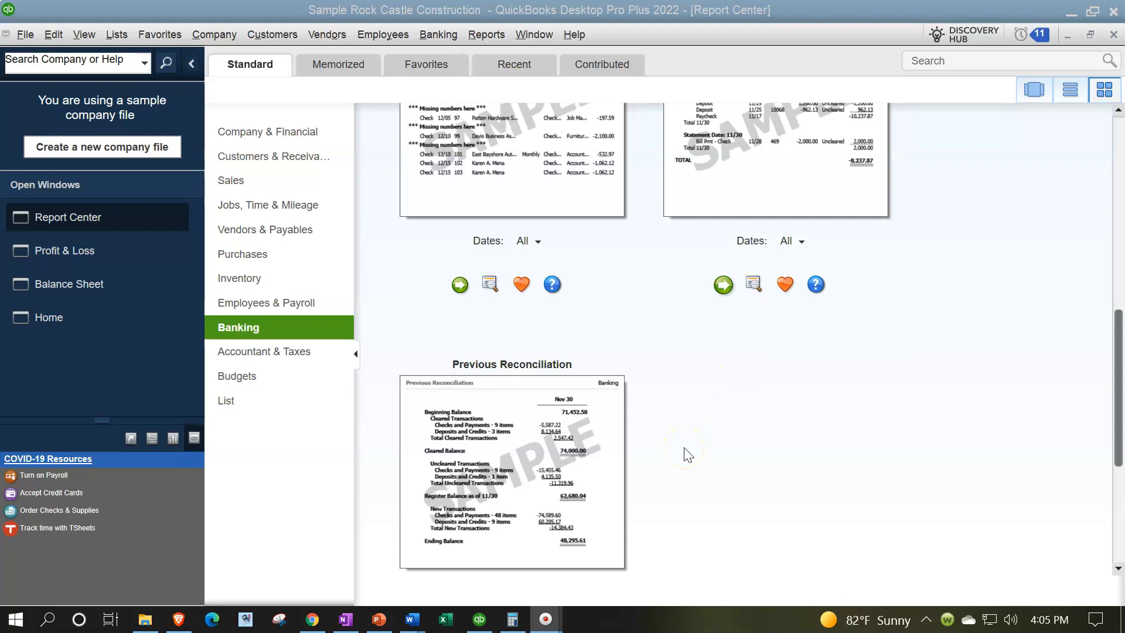
left_click(642, 455)
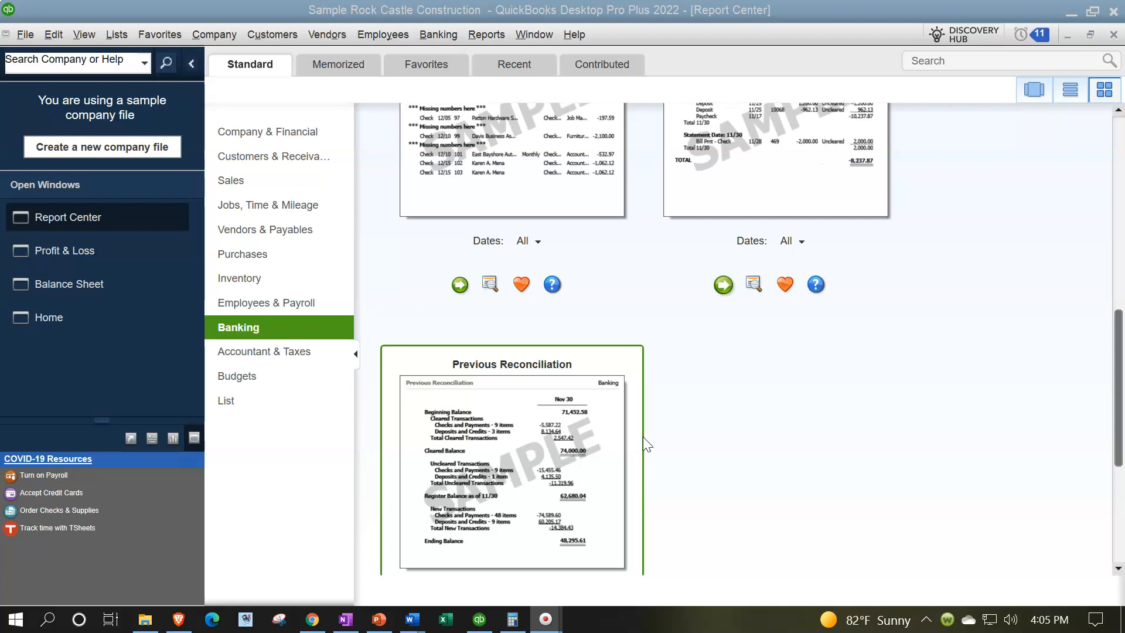
scroll(627, 504, "down", 3)
left_click(613, 566)
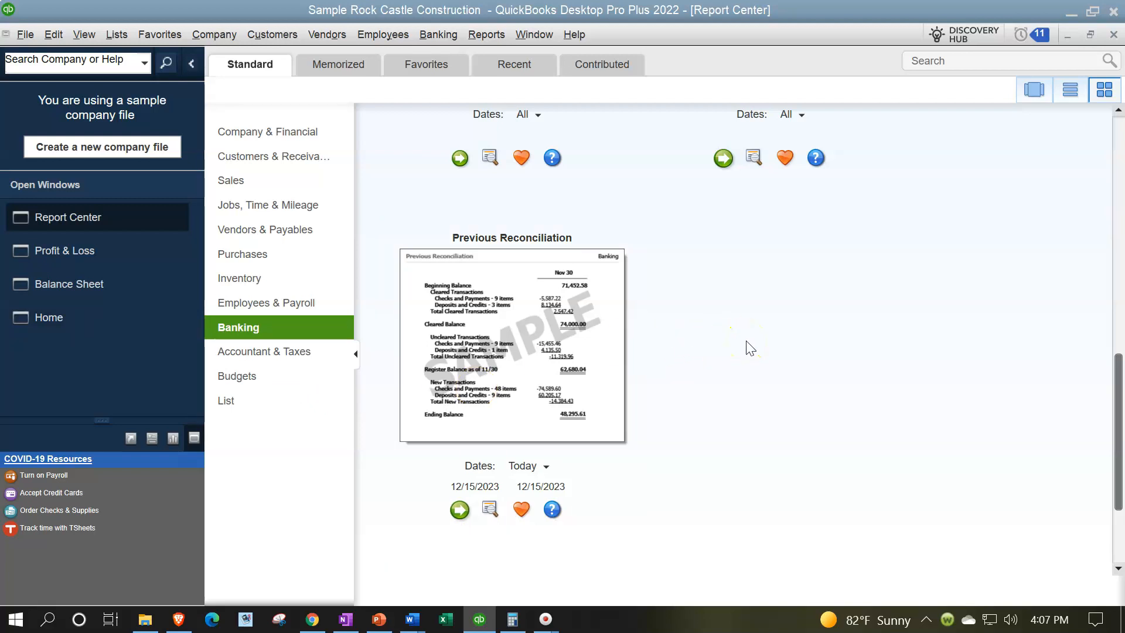
scroll(750, 348, "up", 3)
scroll(750, 348, "up", 3)
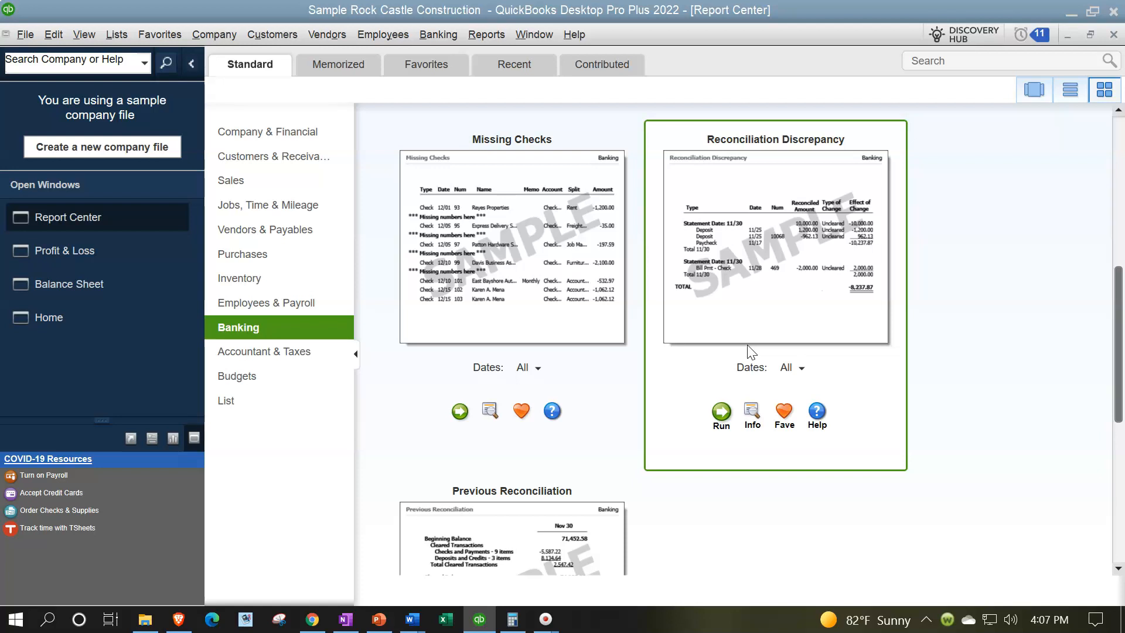
scroll(747, 346, "up", 5)
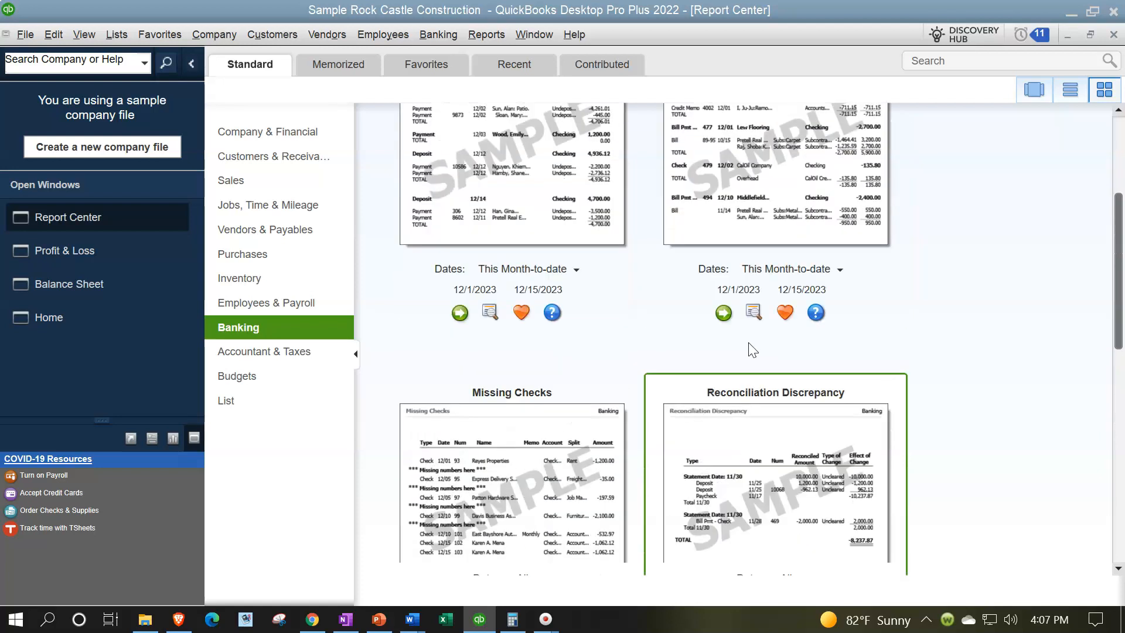
scroll(750, 351, "up", 2)
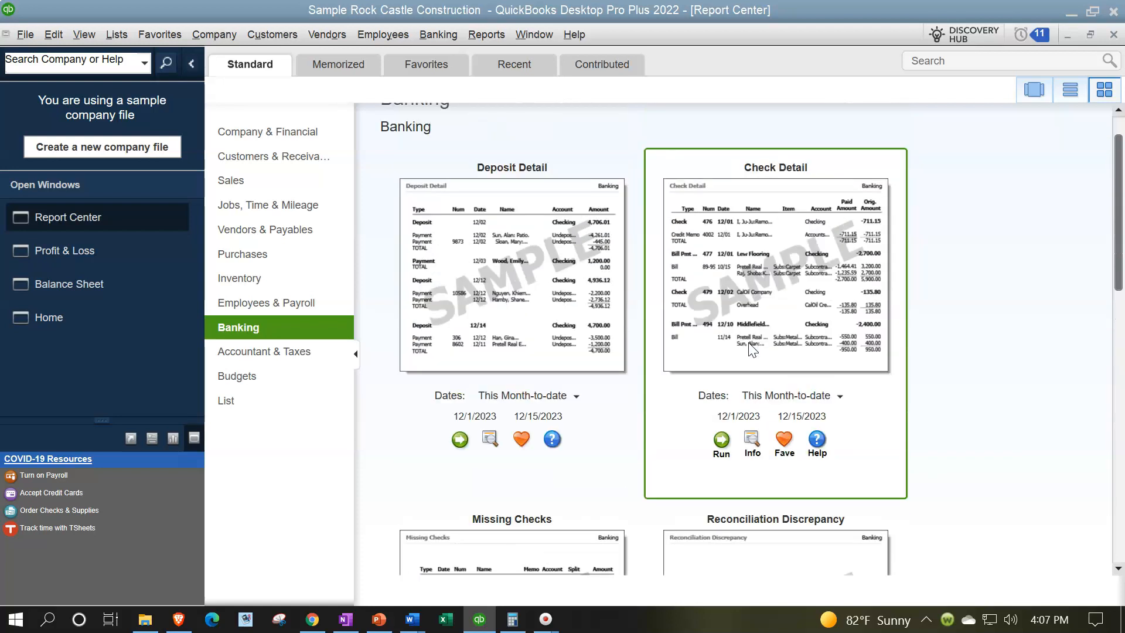
Run the month-to-date Deposit Detail report and review its deposits and related payment lines
left_click(461, 451)
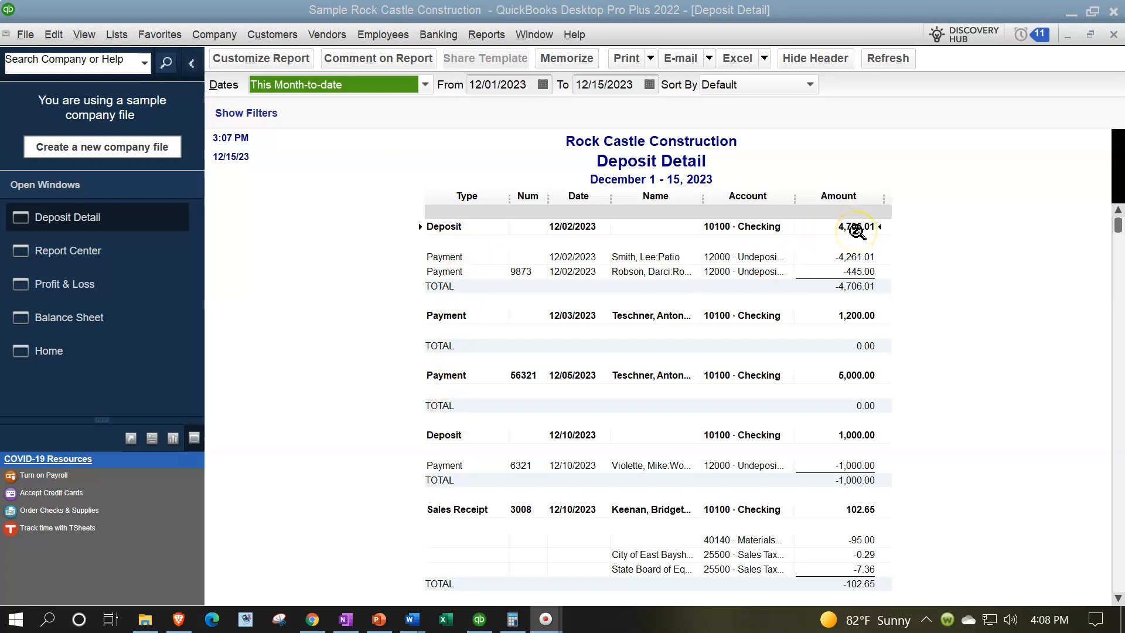
left_click(761, 259)
left_click(832, 257)
left_click(833, 270)
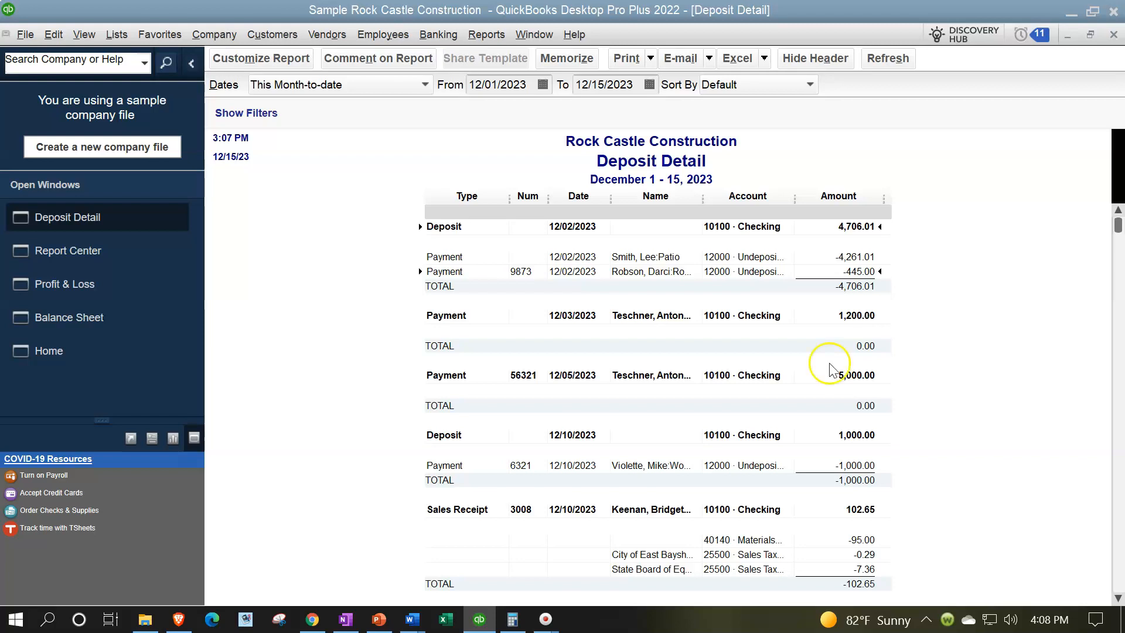
scroll(804, 381, "down", 6)
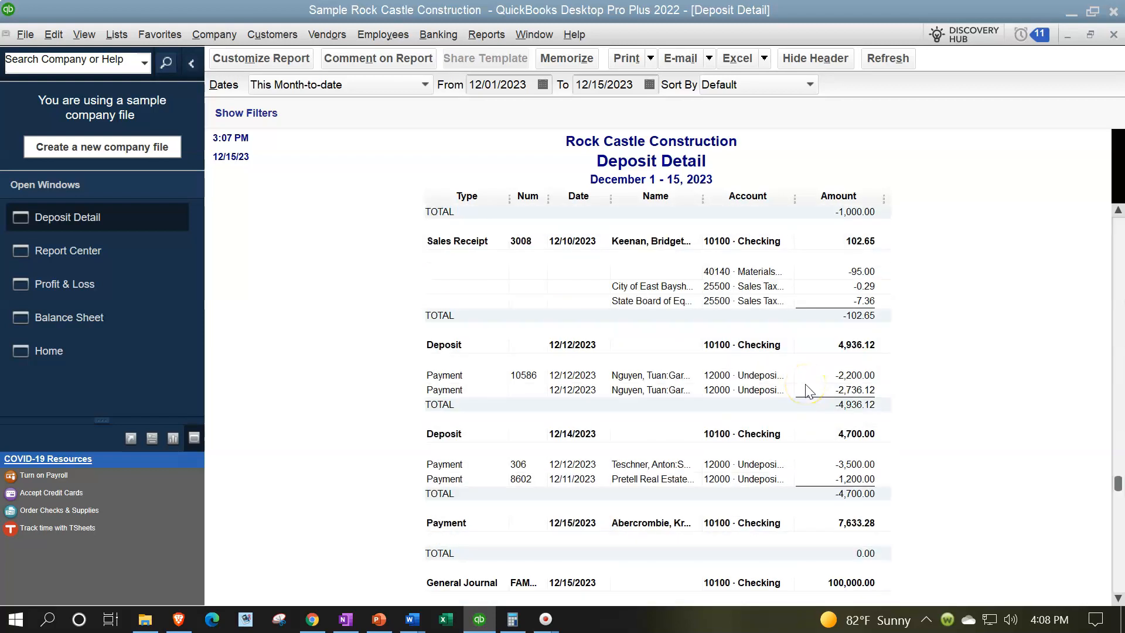
scroll(805, 386, "down", 2)
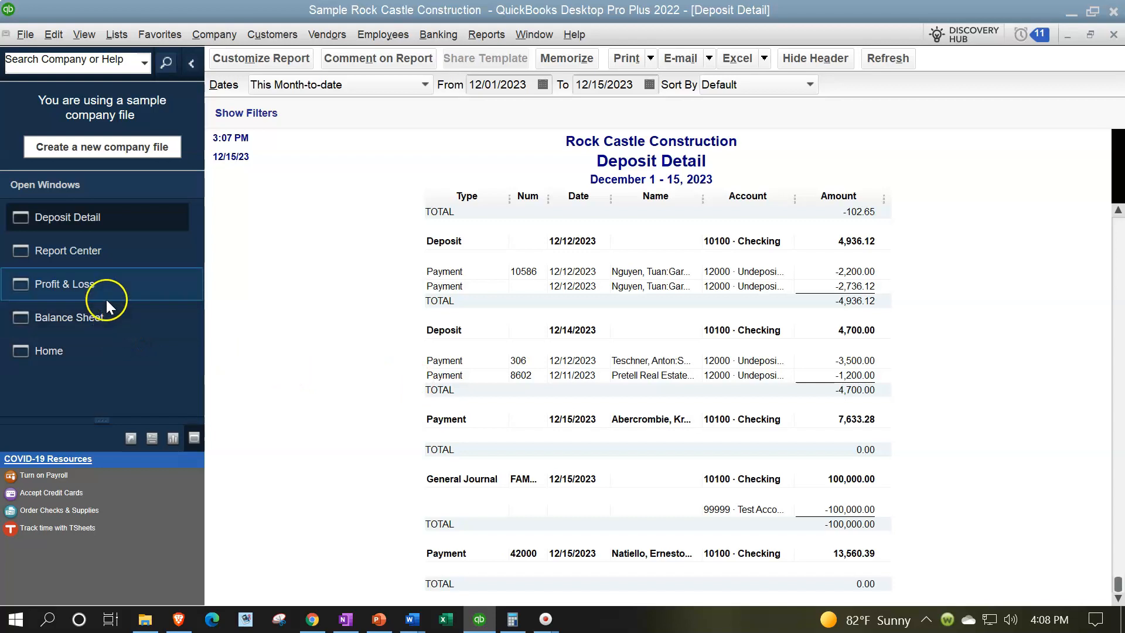
Return to the Balance Sheet and drill down into the 10100 Checking balance to list its transactions
left_click(98, 315)
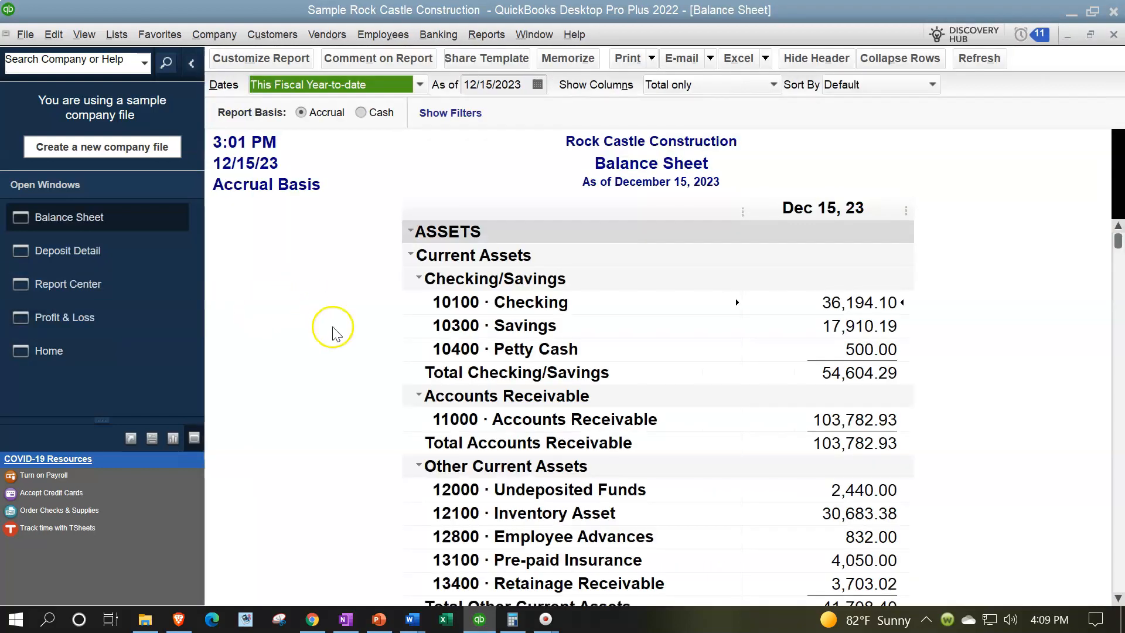
left_click(565, 299)
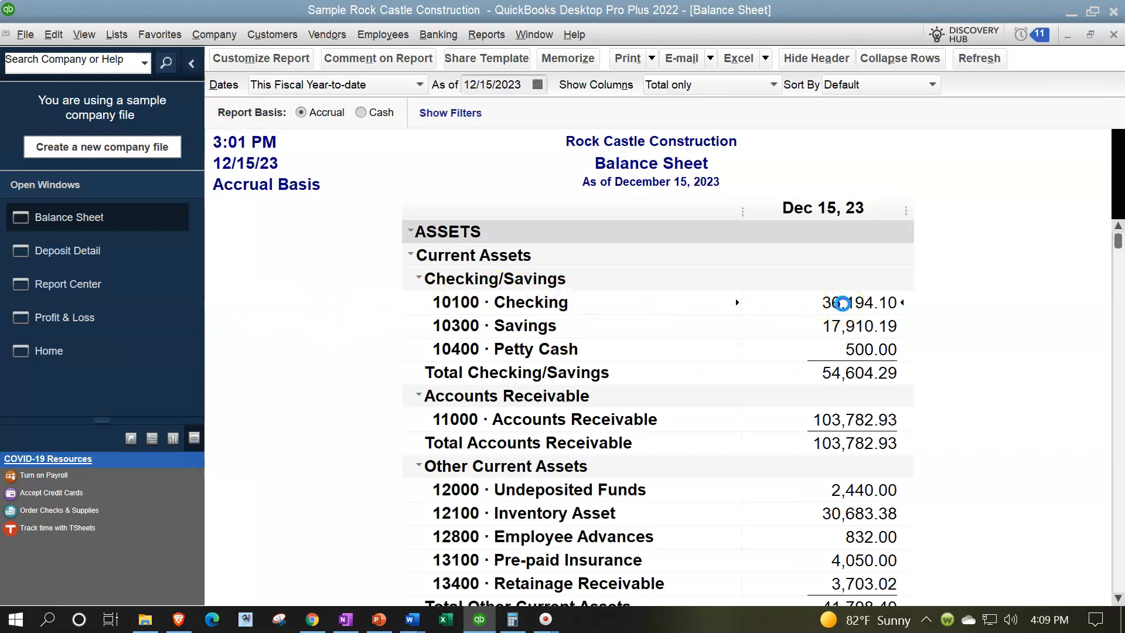
double_click(842, 304)
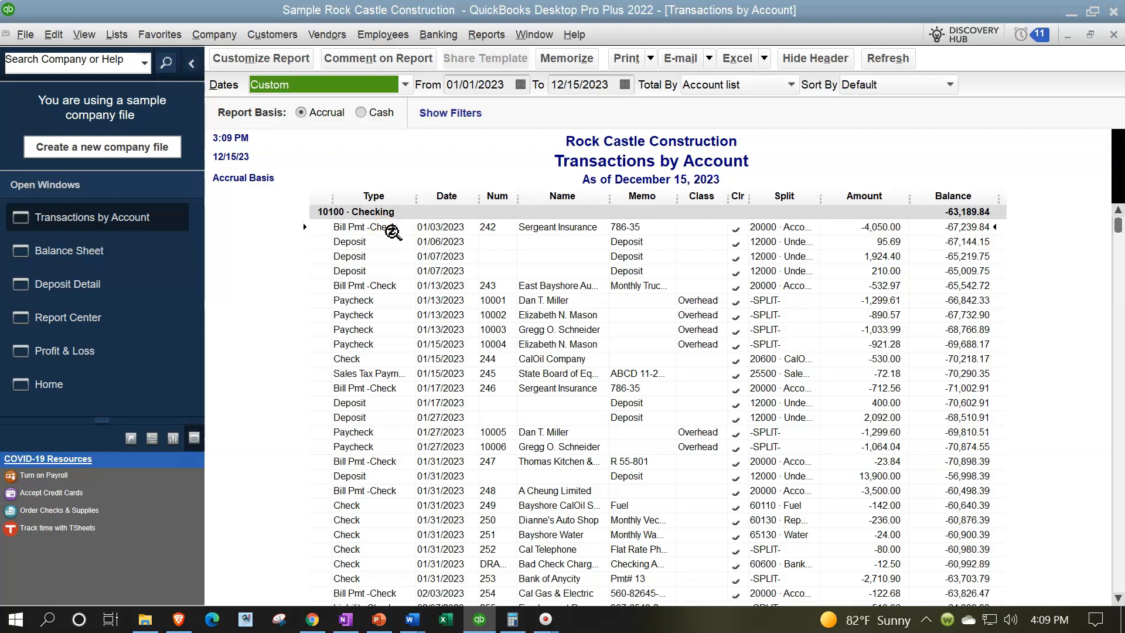
Customize the checking Transactions by Account report with a TransactionType filter set to Deposit
left_click(259, 59)
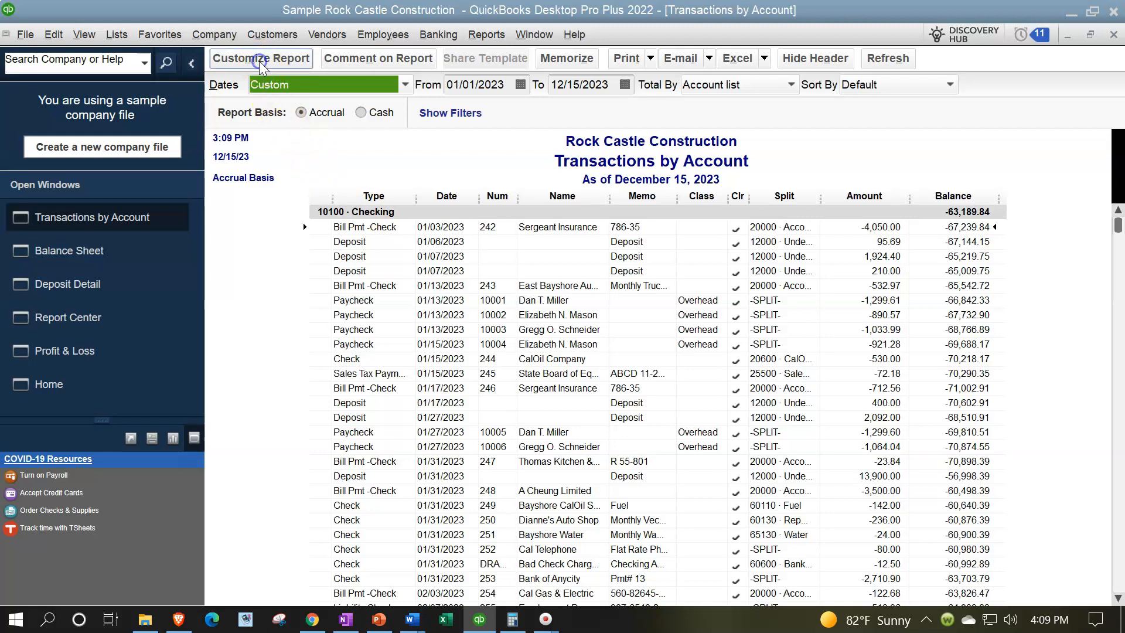
left_click_drag(347, 15, 587, 18)
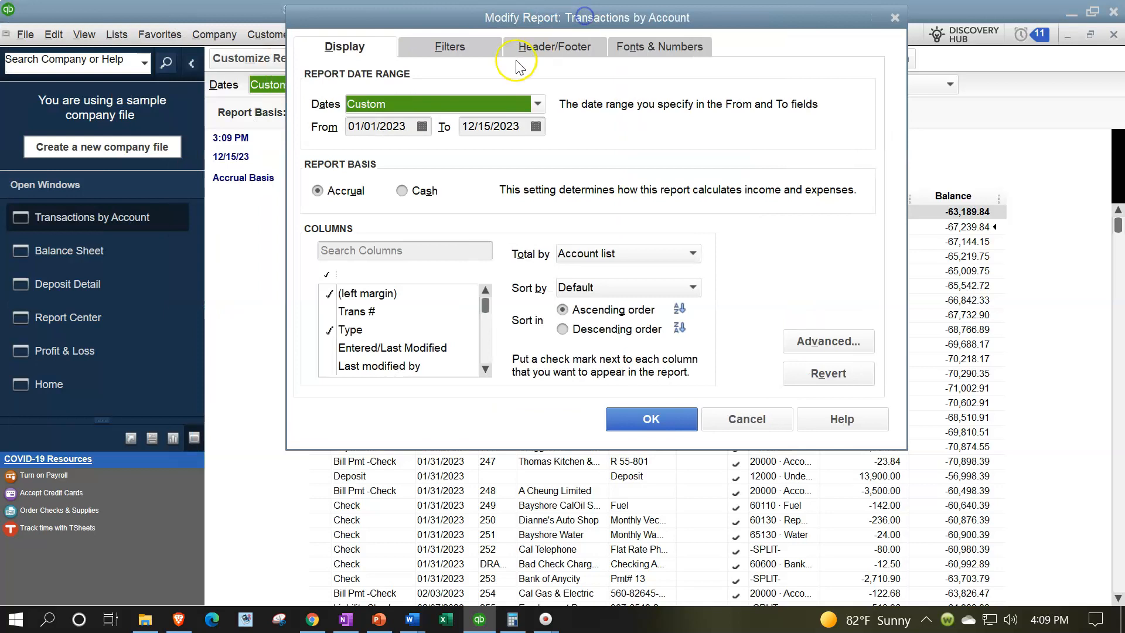
left_click(467, 48)
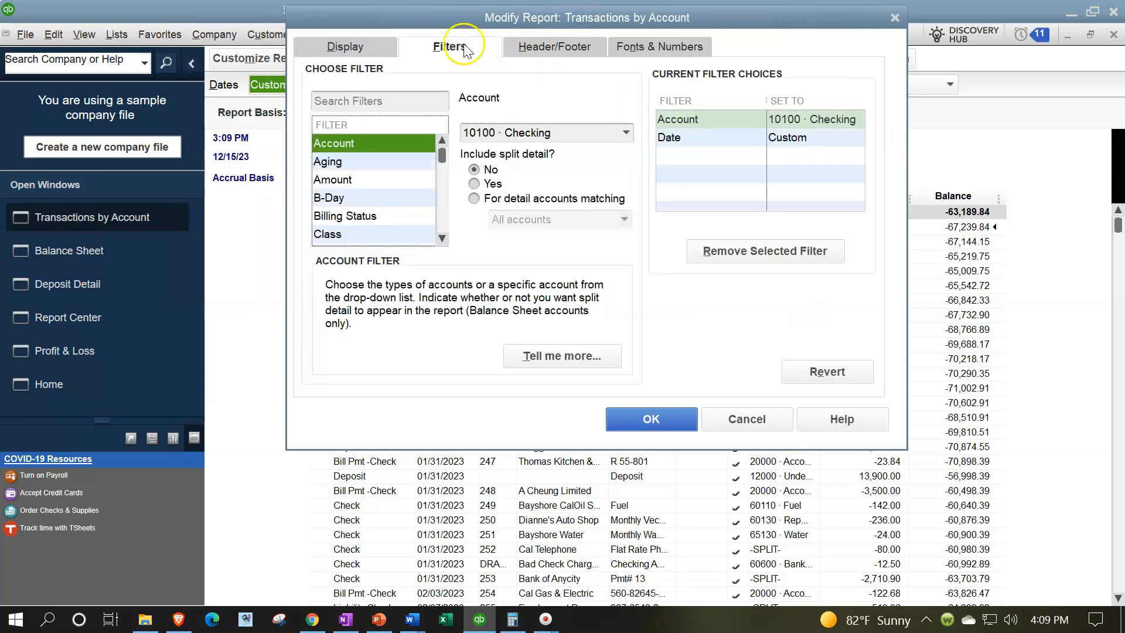
left_click_drag(441, 153, 441, 224)
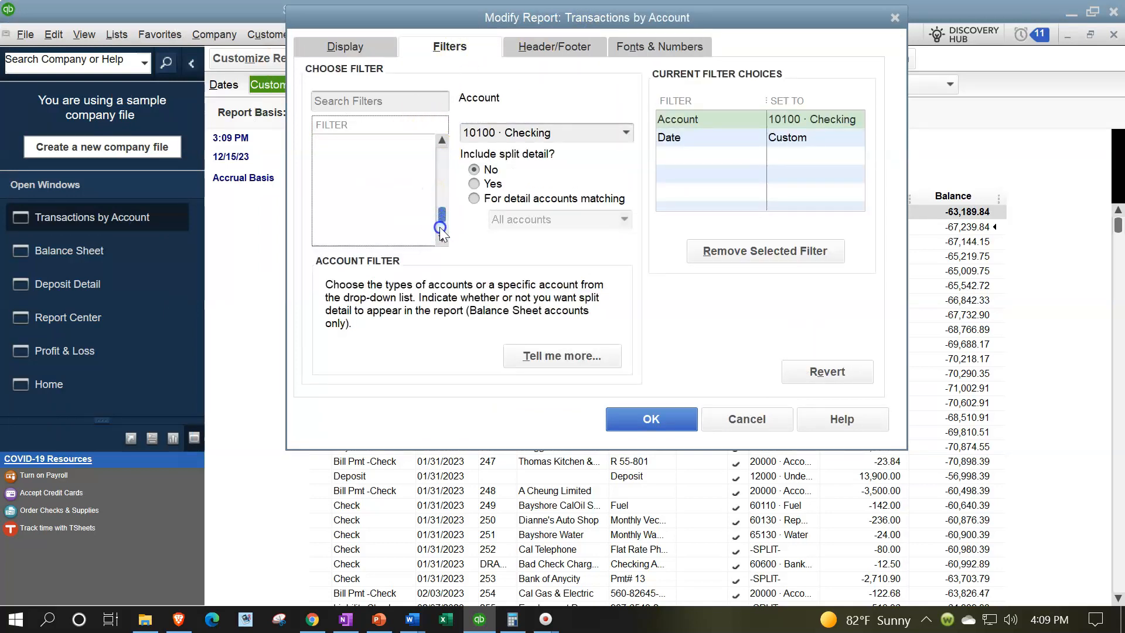
left_click(374, 145)
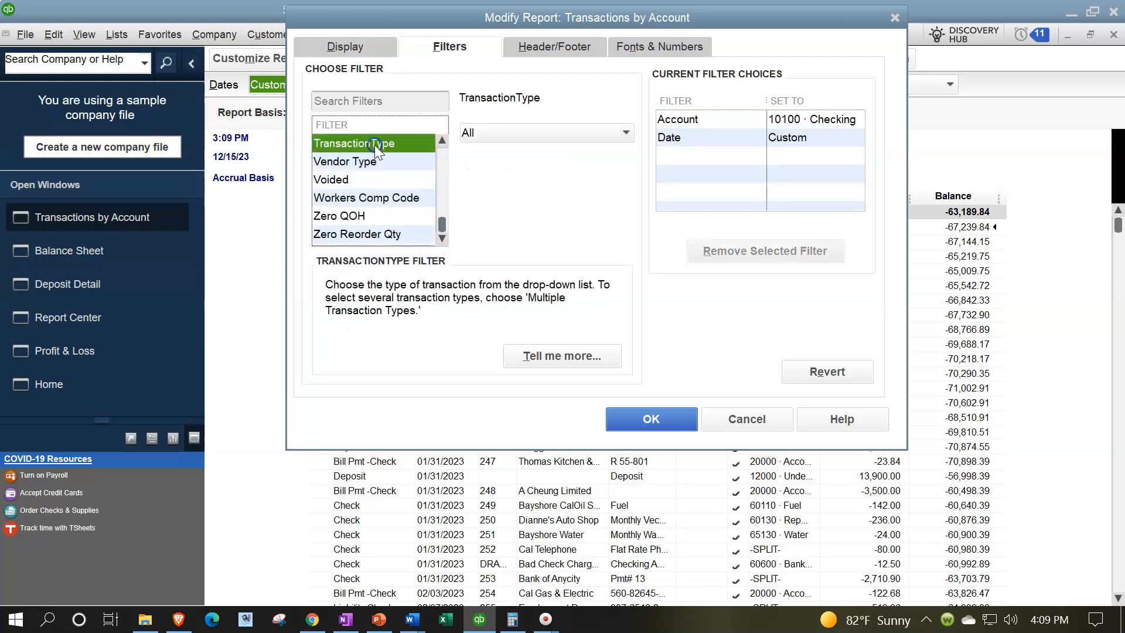
left_click(565, 136)
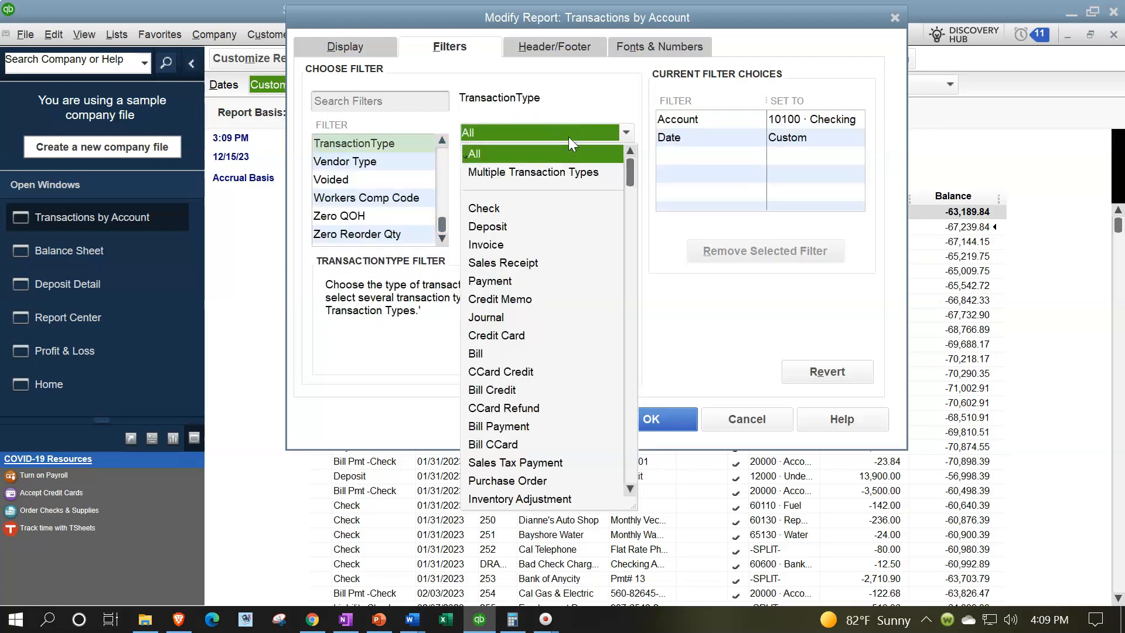
left_click(498, 226)
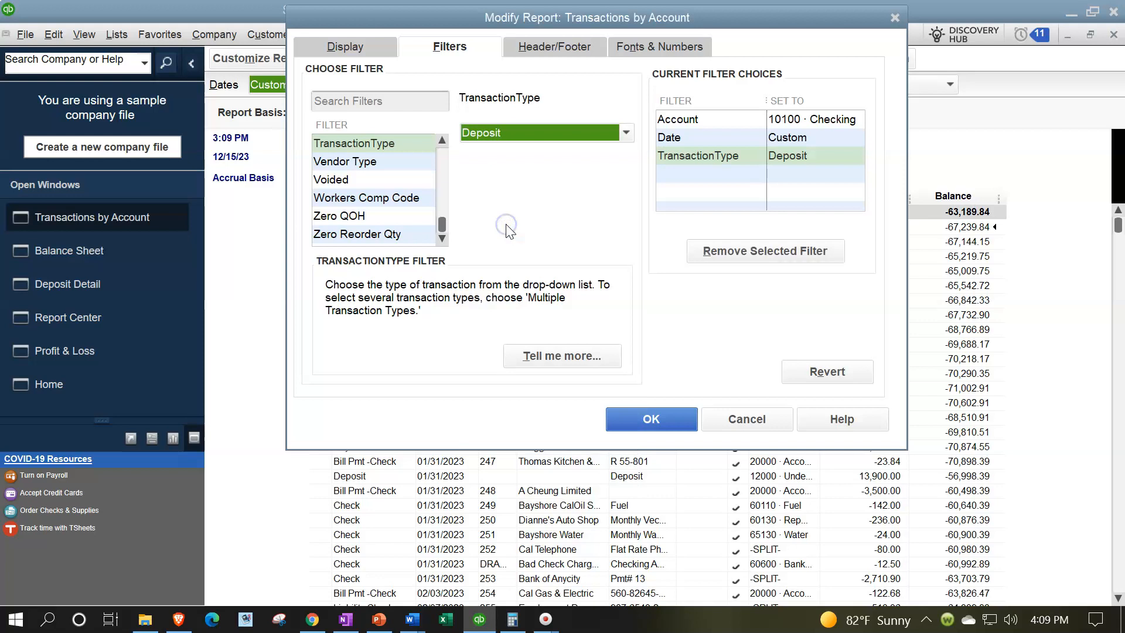
Expand the checking report's TransactionType filter to multiple types, Deposit and Transfer, apply it and review the listed transactions
left_click(622, 136)
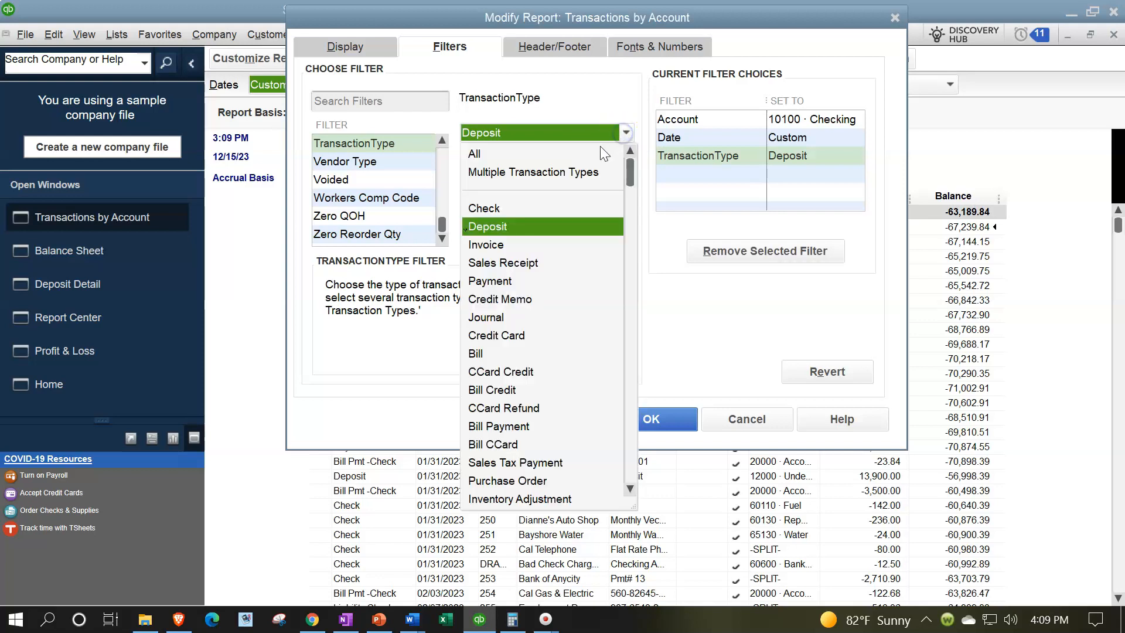
left_click(550, 173)
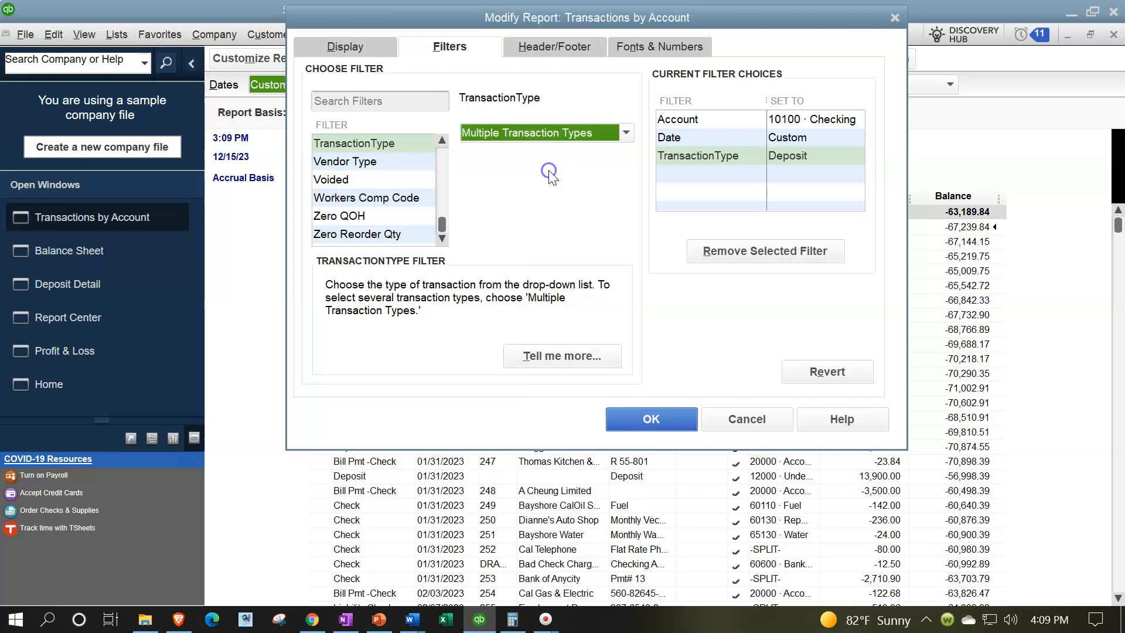
left_click(598, 211)
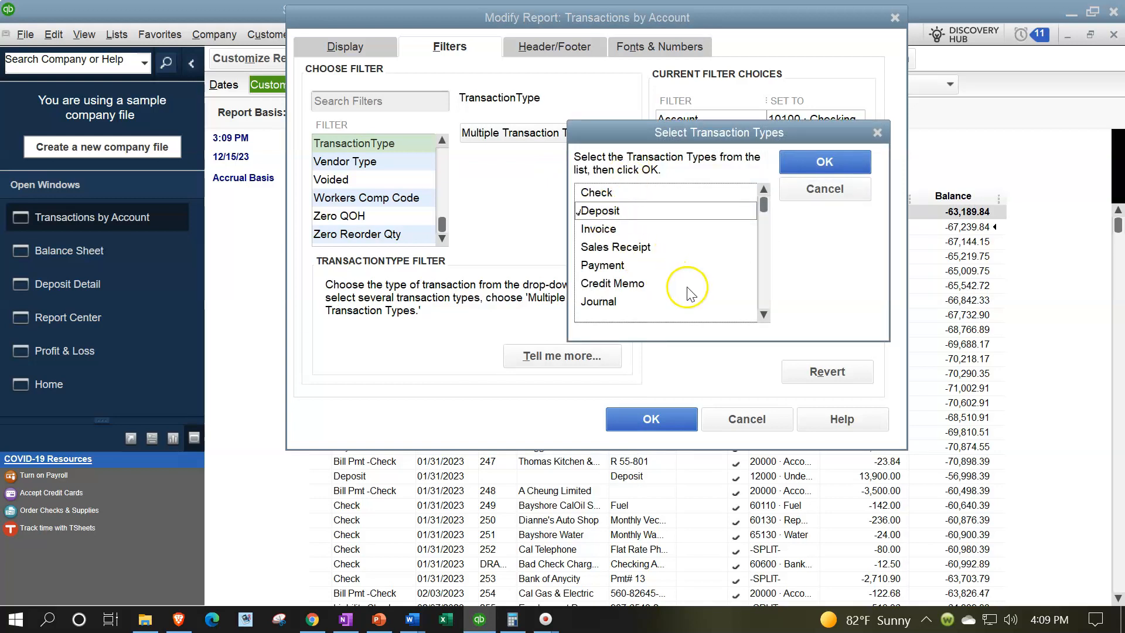
left_click(763, 316)
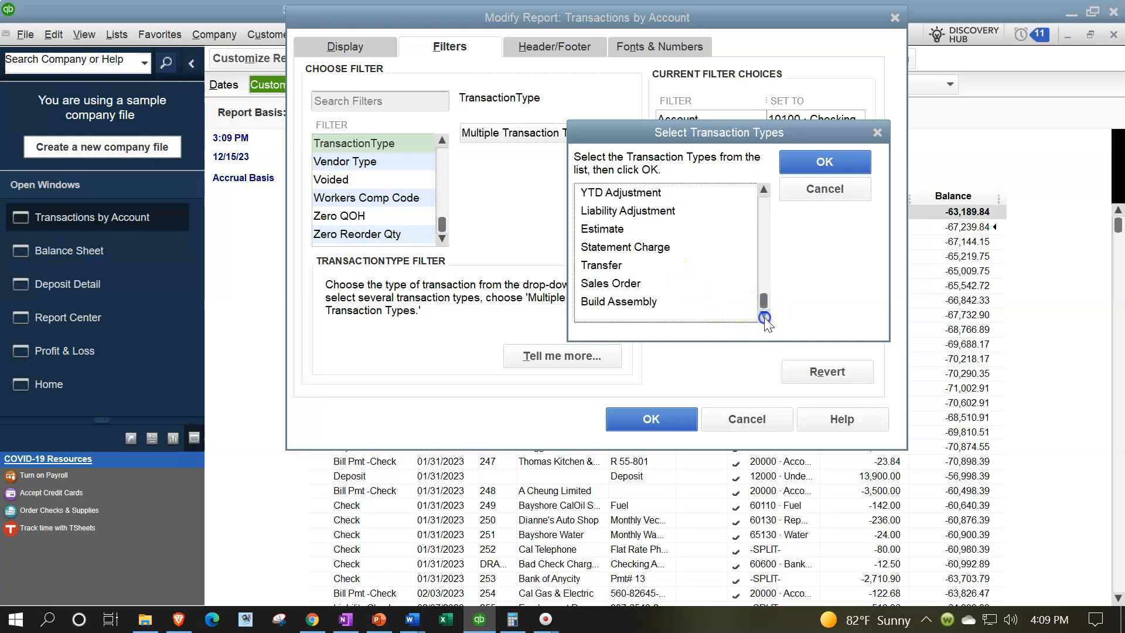
left_click(618, 270)
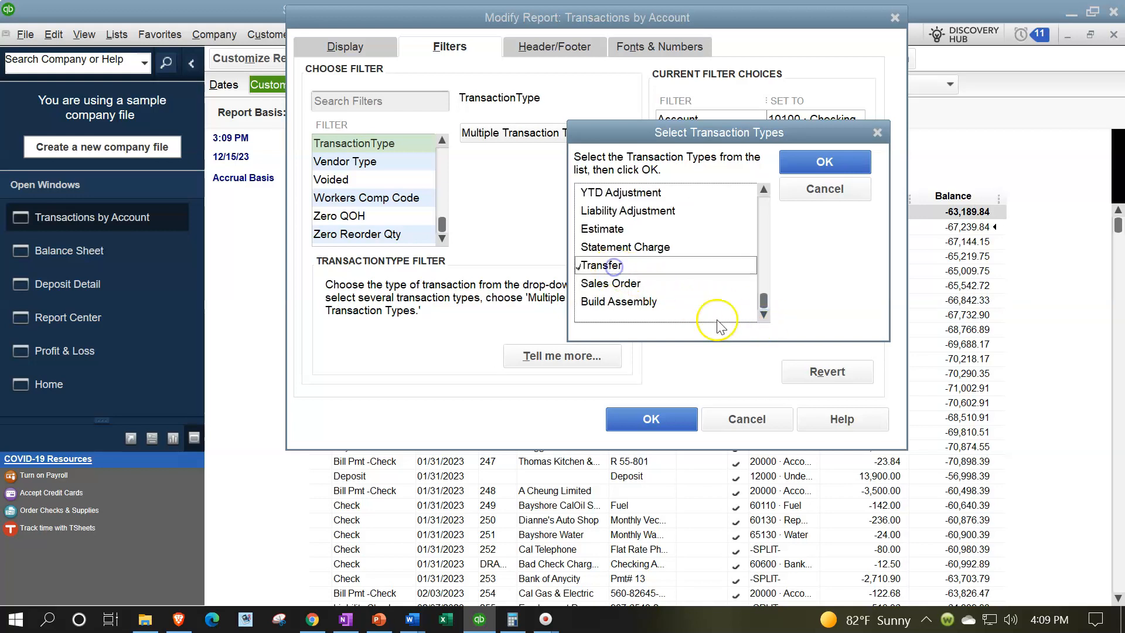
left_click(764, 314)
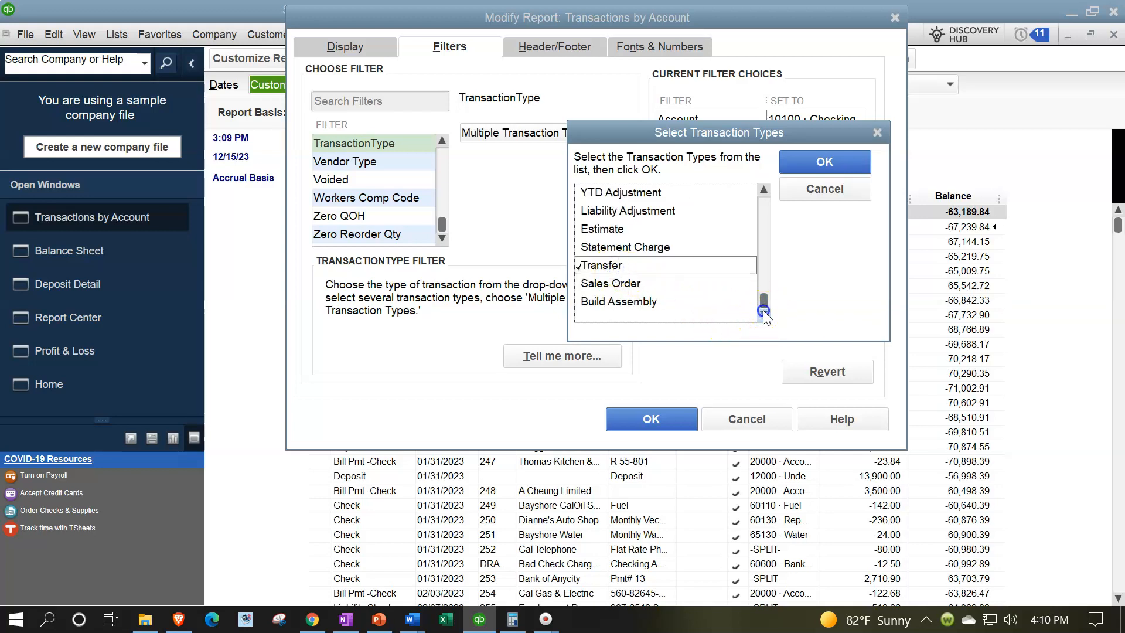
left_click(823, 161)
left_click(666, 420)
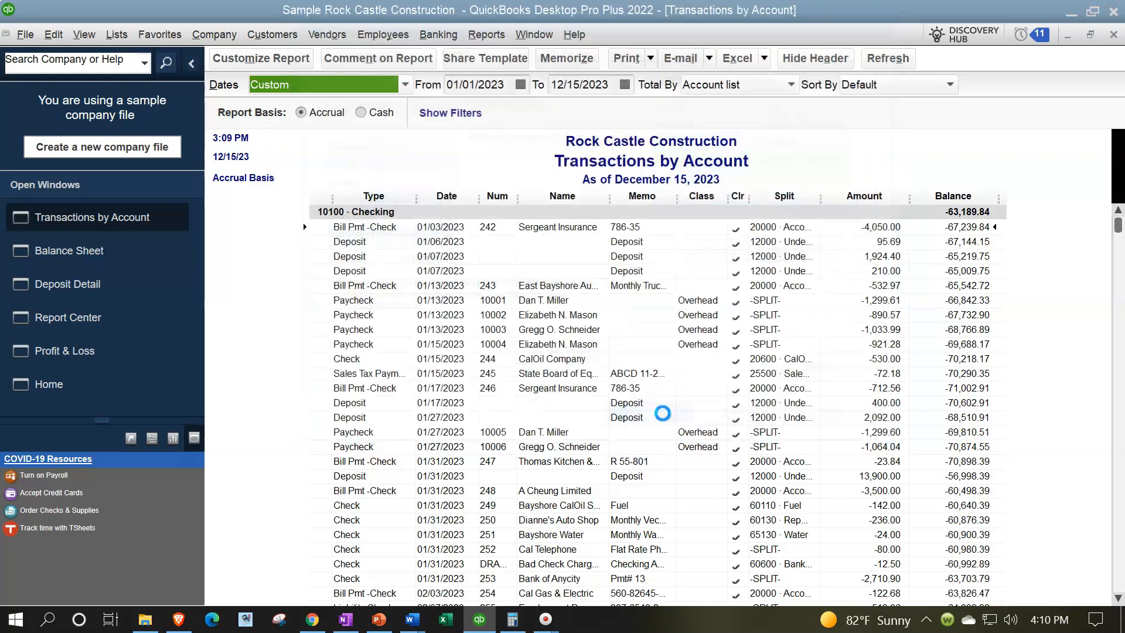
scroll(501, 384, "down", 3)
scroll(501, 385, "down", 15)
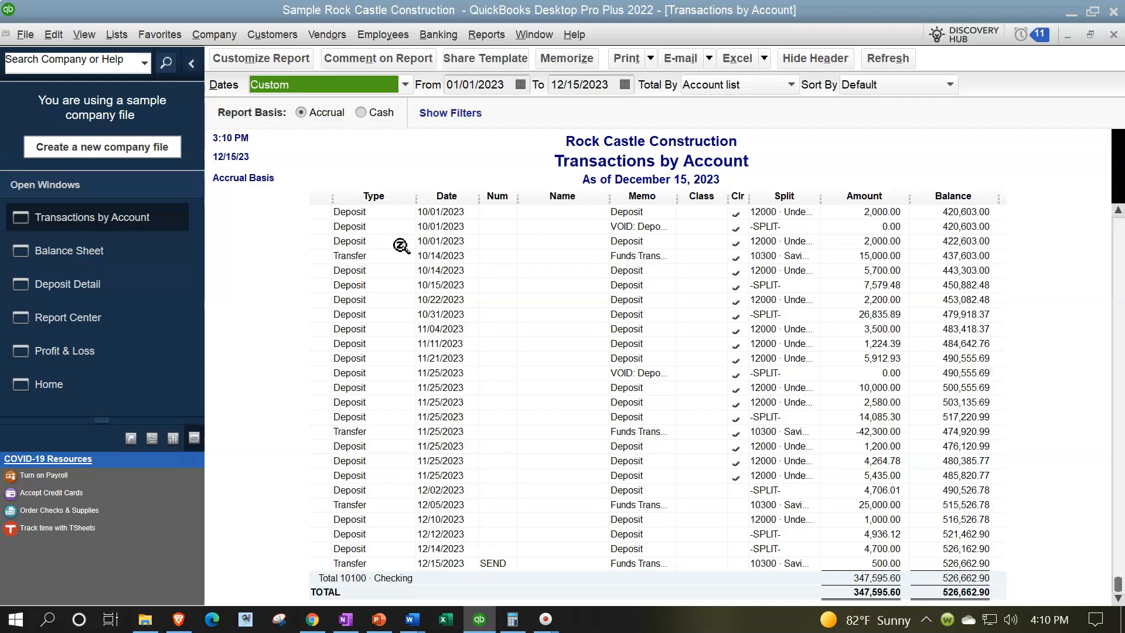
Close the Transactions by Account report and run the month-to-date Check Detail report from the Report Center
left_click(1116, 37)
left_click(111, 283)
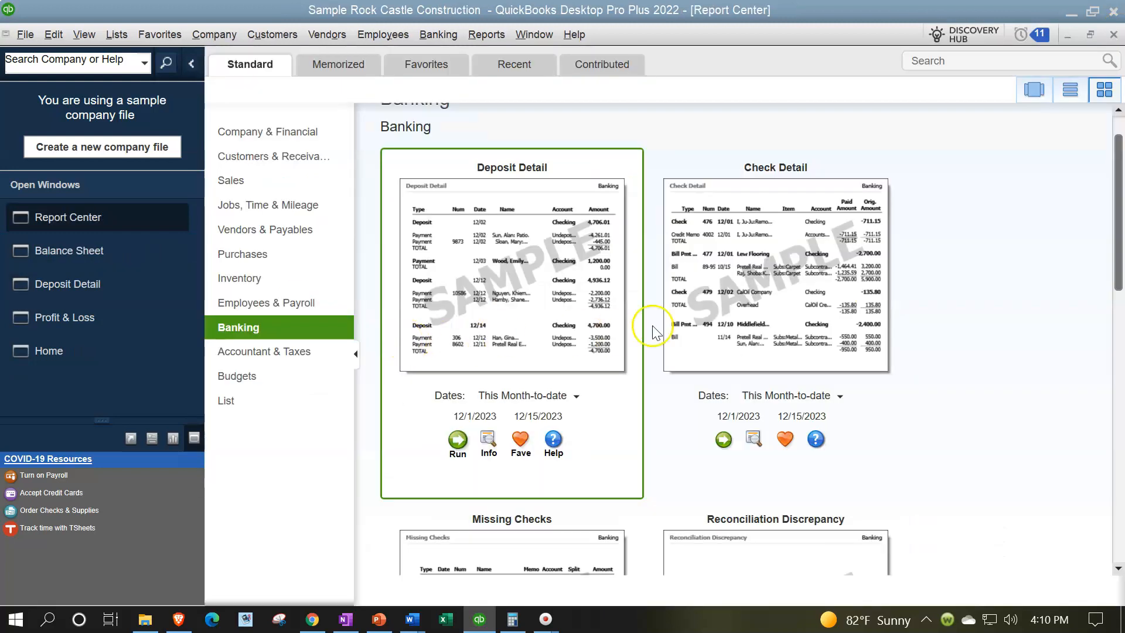
left_click(721, 440)
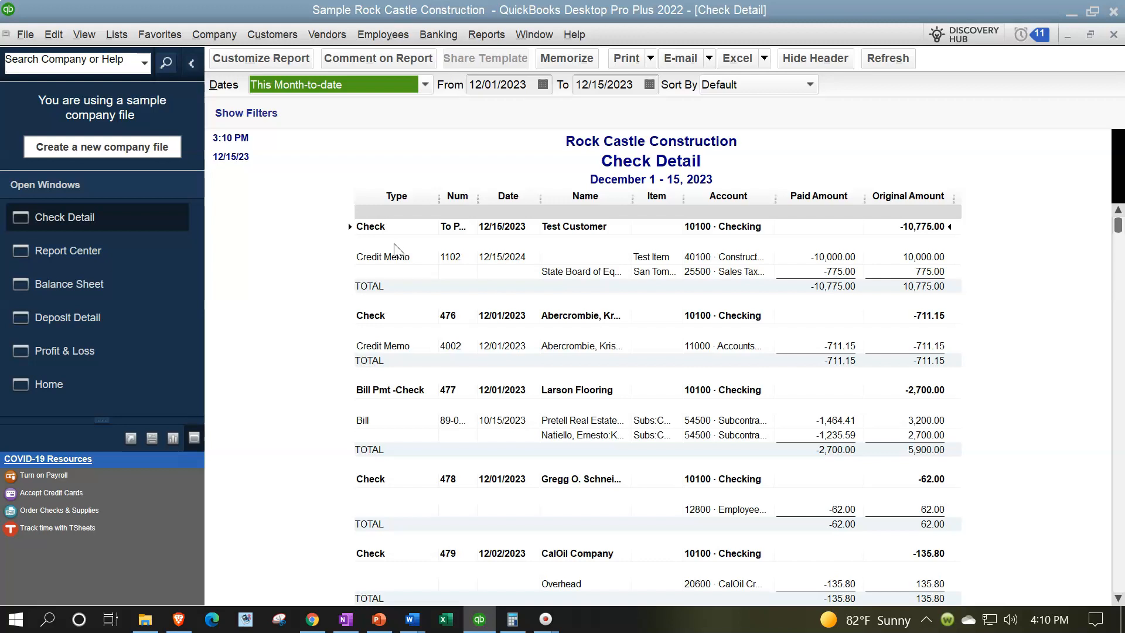
Examine the Check Detail report's checks, bill payments and liability checks, including their related lines and paid and original amounts
scroll(400, 316, "down", 1)
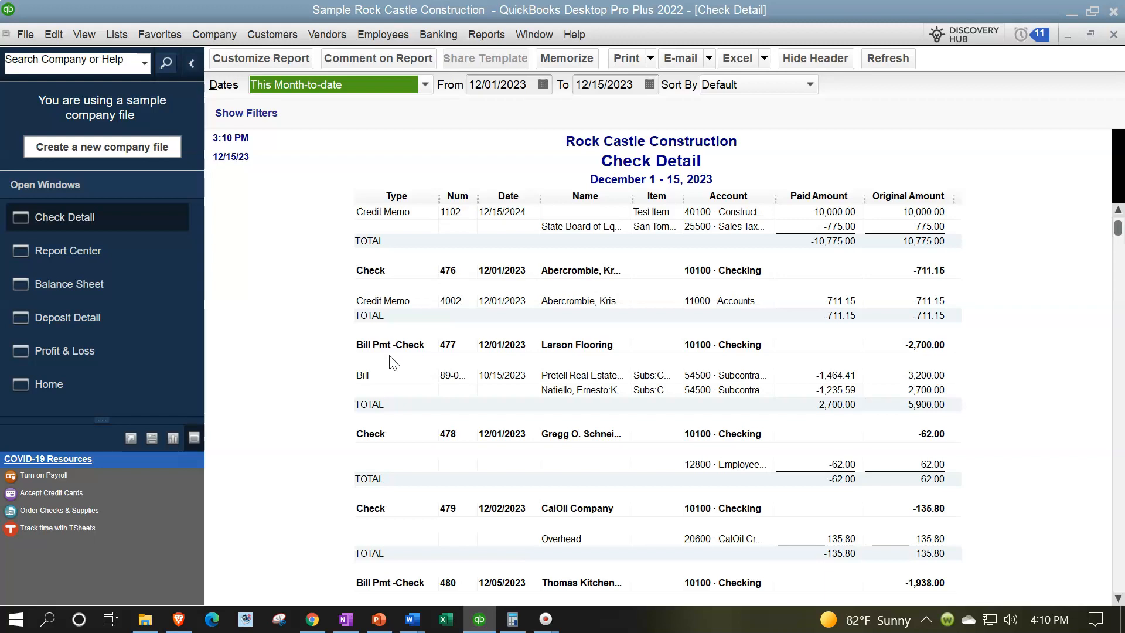
scroll(392, 362, "down", 1)
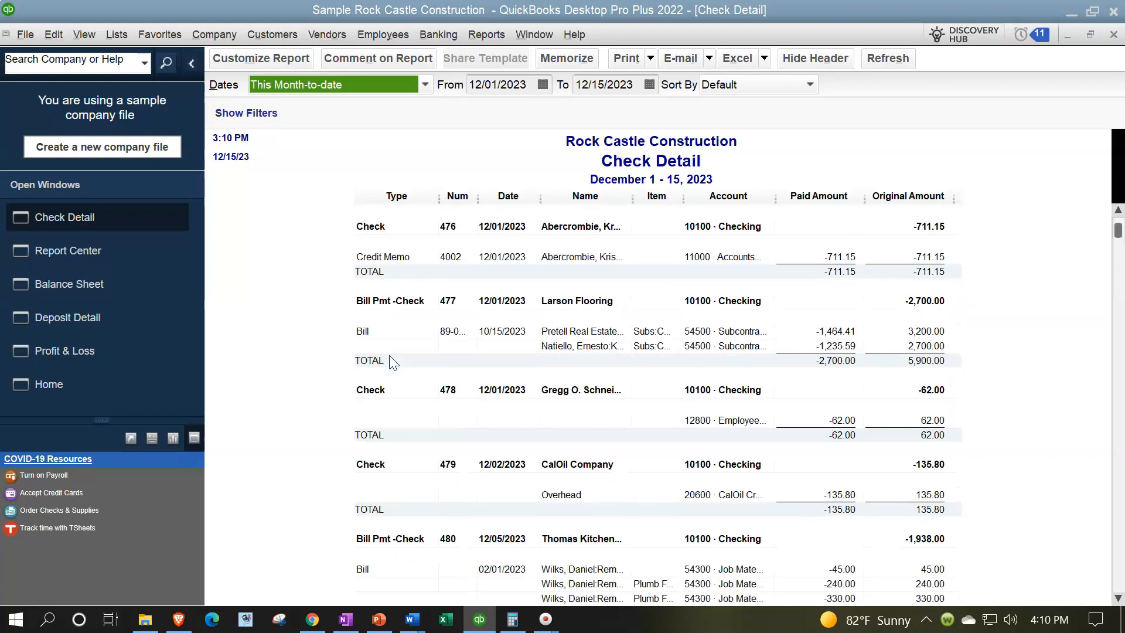
left_click(822, 329)
scroll(822, 329, "down", 5)
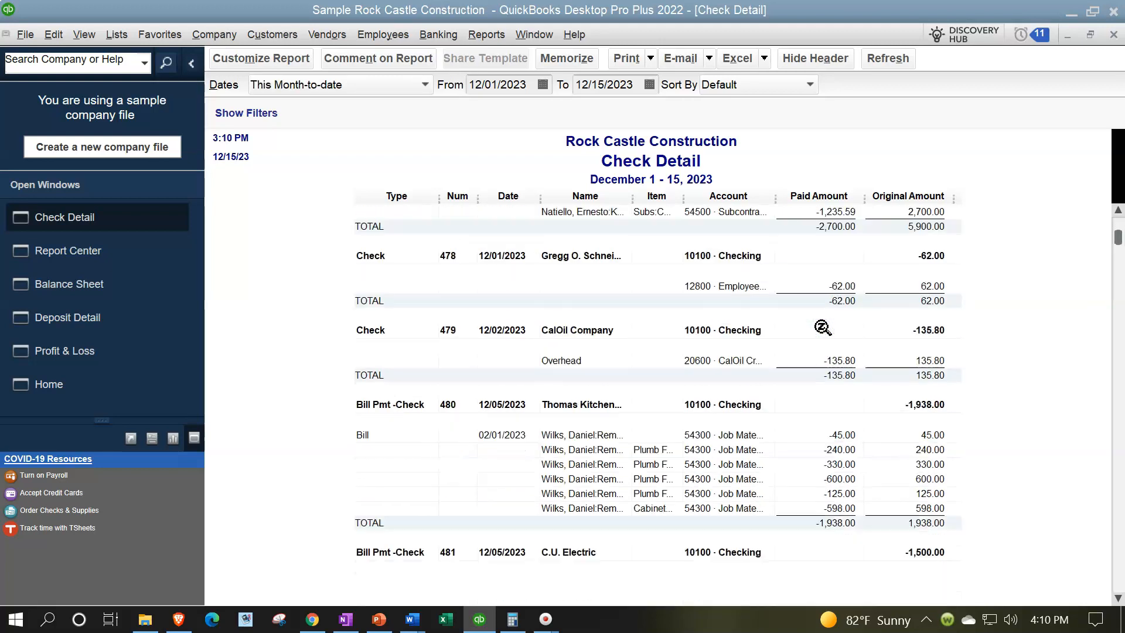
scroll(493, 334, "down", 8)
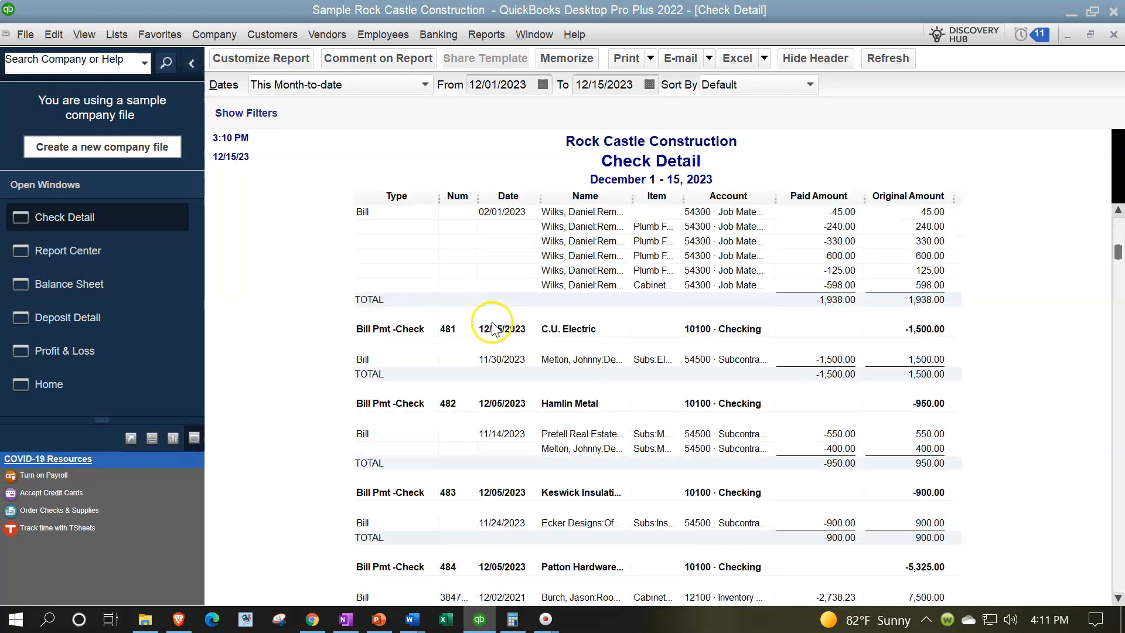
scroll(493, 334, "down", 9)
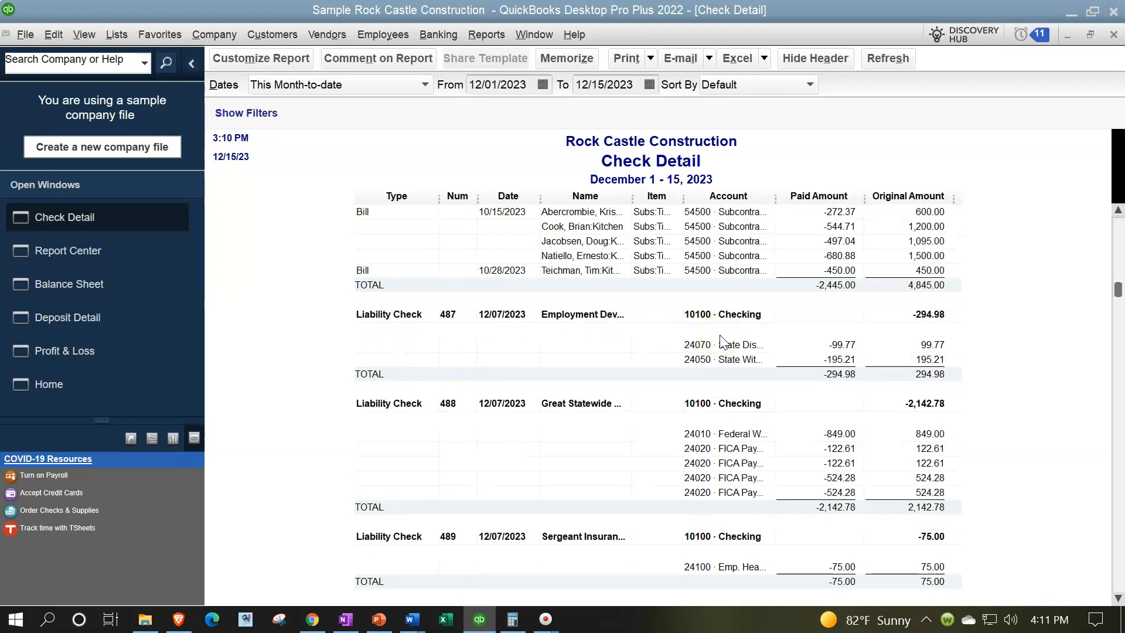
scroll(652, 344, "down", 1)
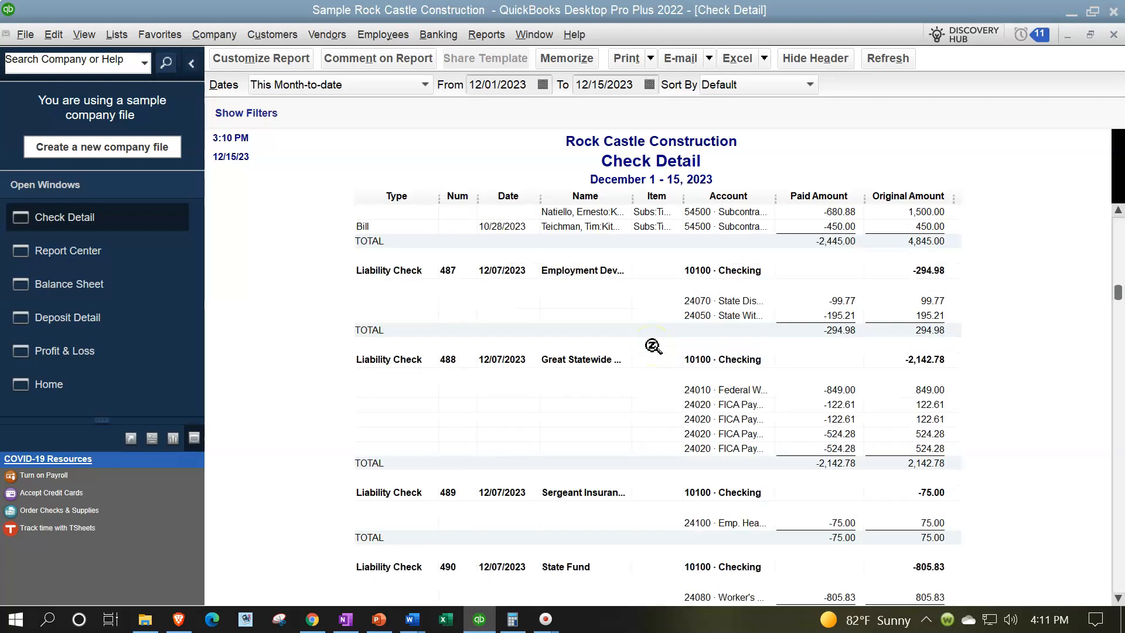
scroll(652, 346, "down", 5)
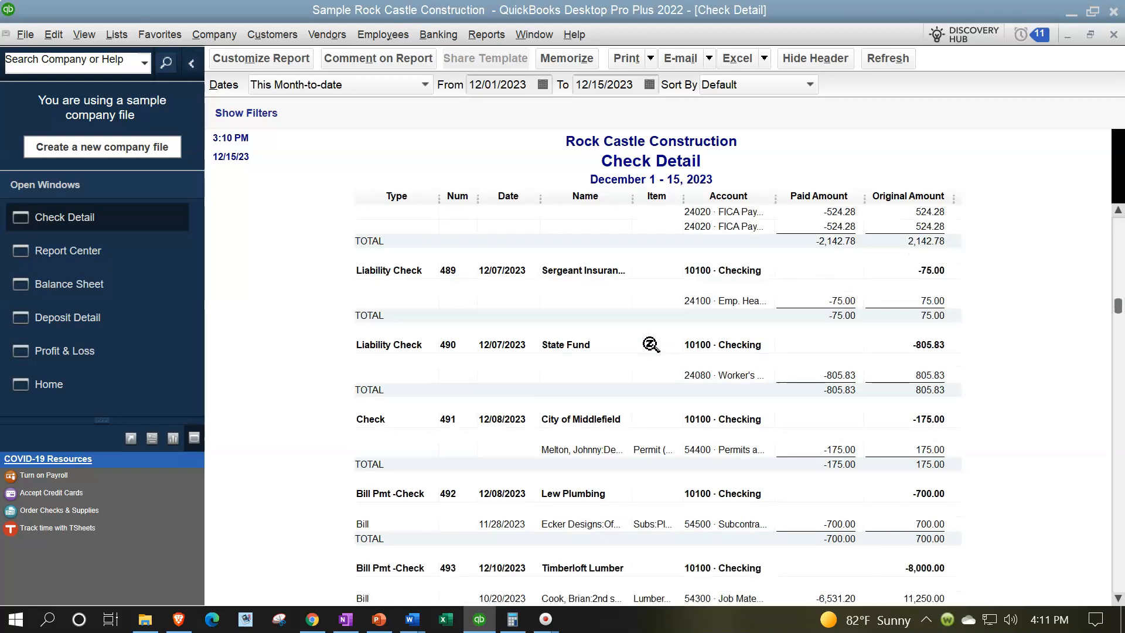
scroll(651, 345, "down", 7)
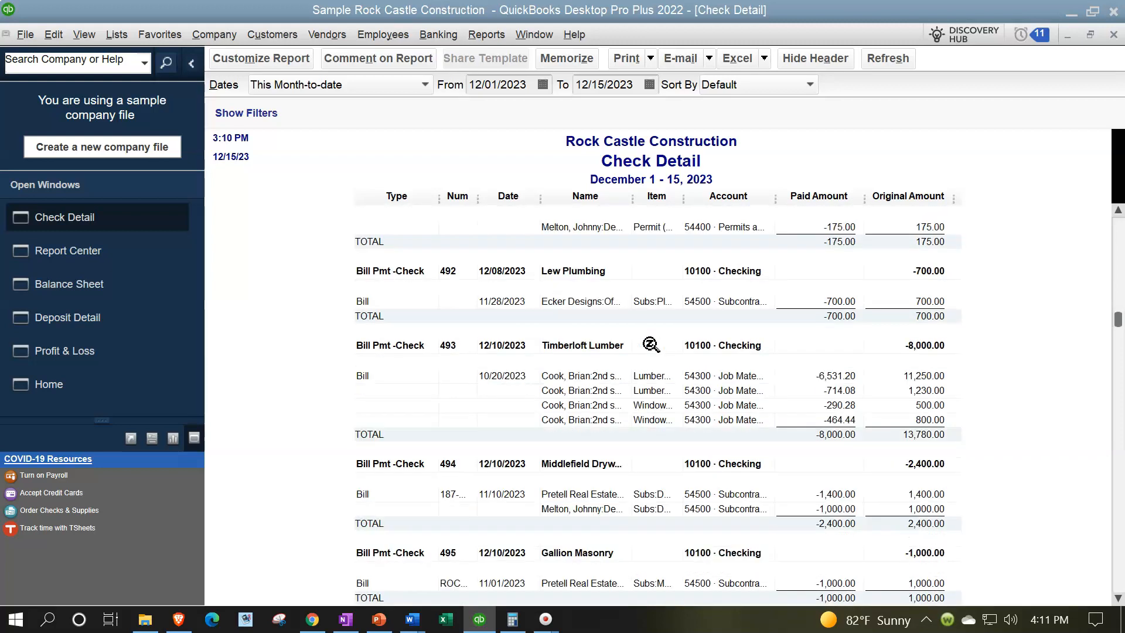
scroll(651, 344, "down", 9)
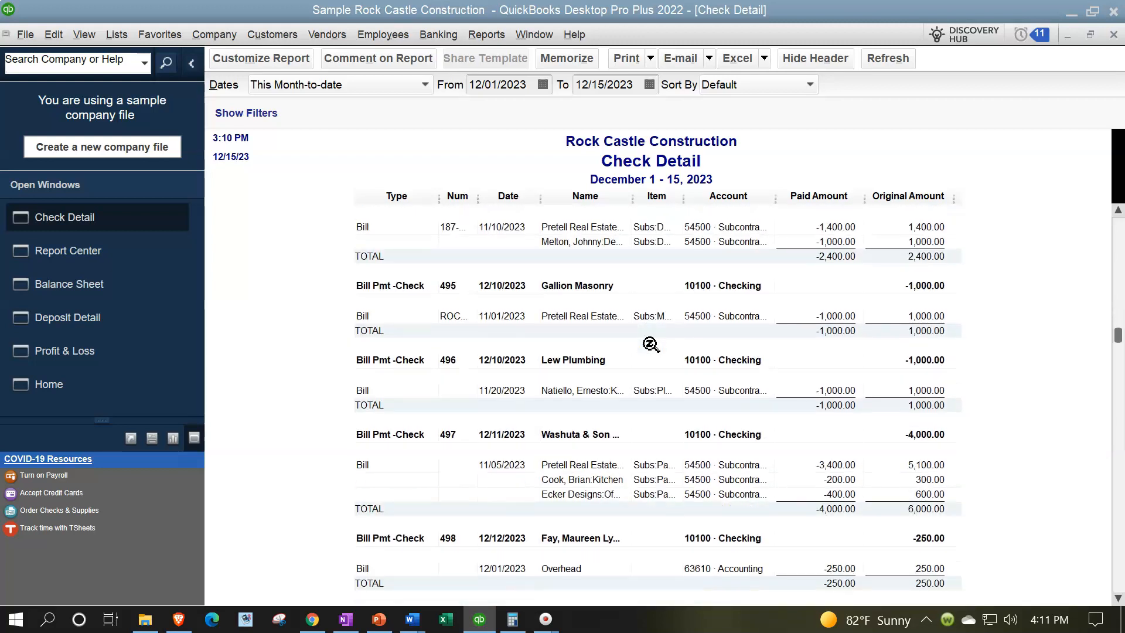
scroll(651, 344, "down", 15)
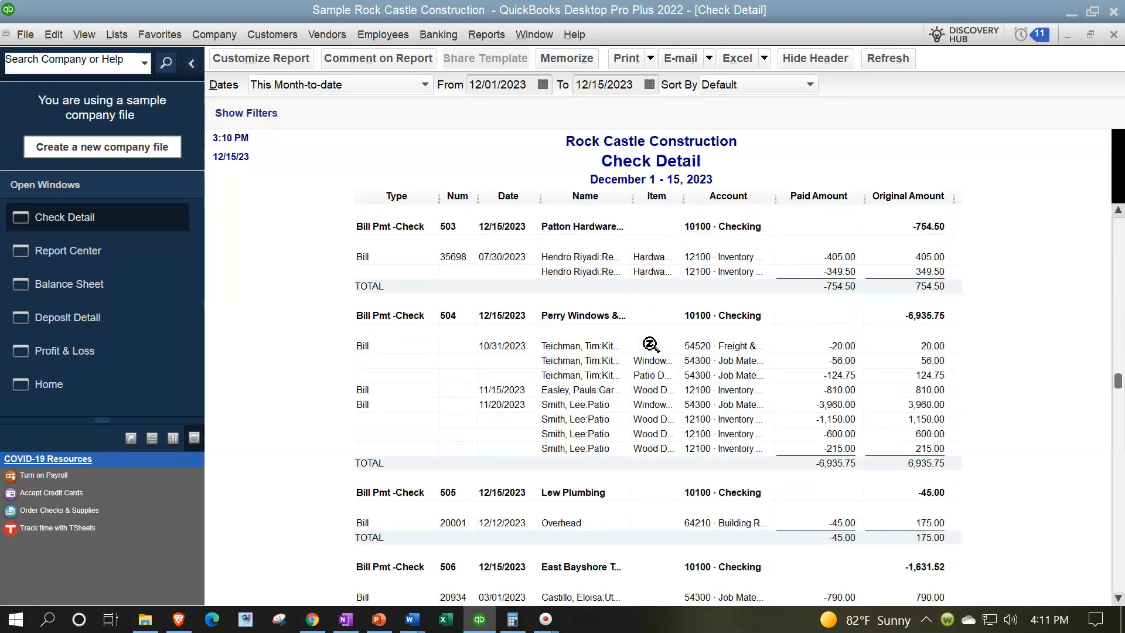
scroll(651, 344, "down", 3)
scroll(651, 344, "down", 2)
left_click(831, 299)
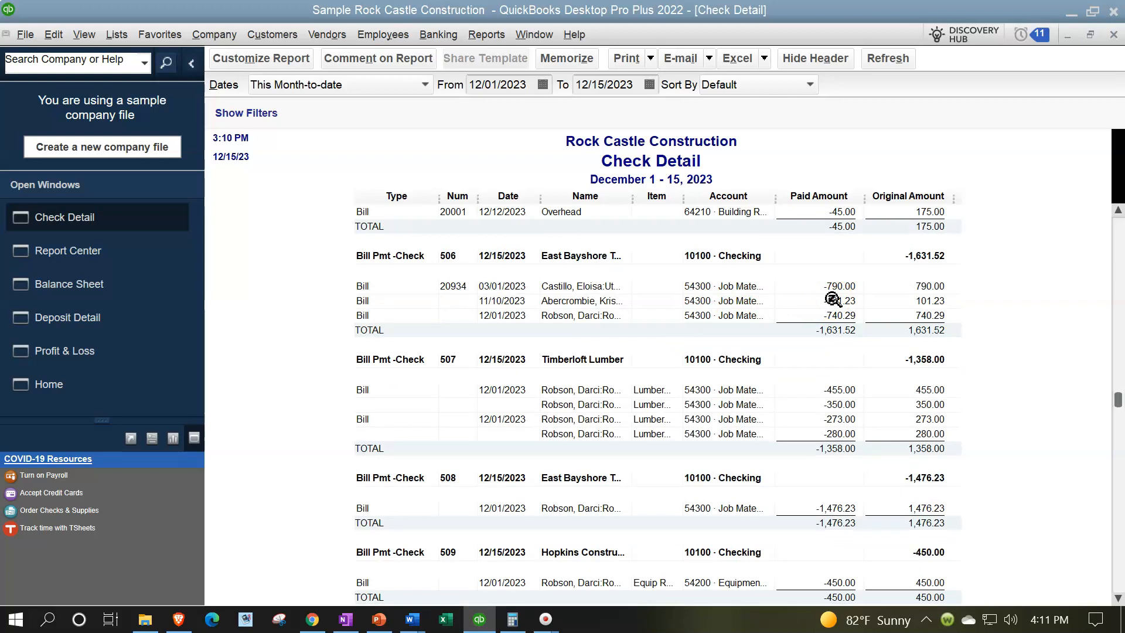
Drill down into the Balance Sheet's 10100 Checking balance and set the report's TransactionType filter to Multiple Transaction Types
left_click(95, 292)
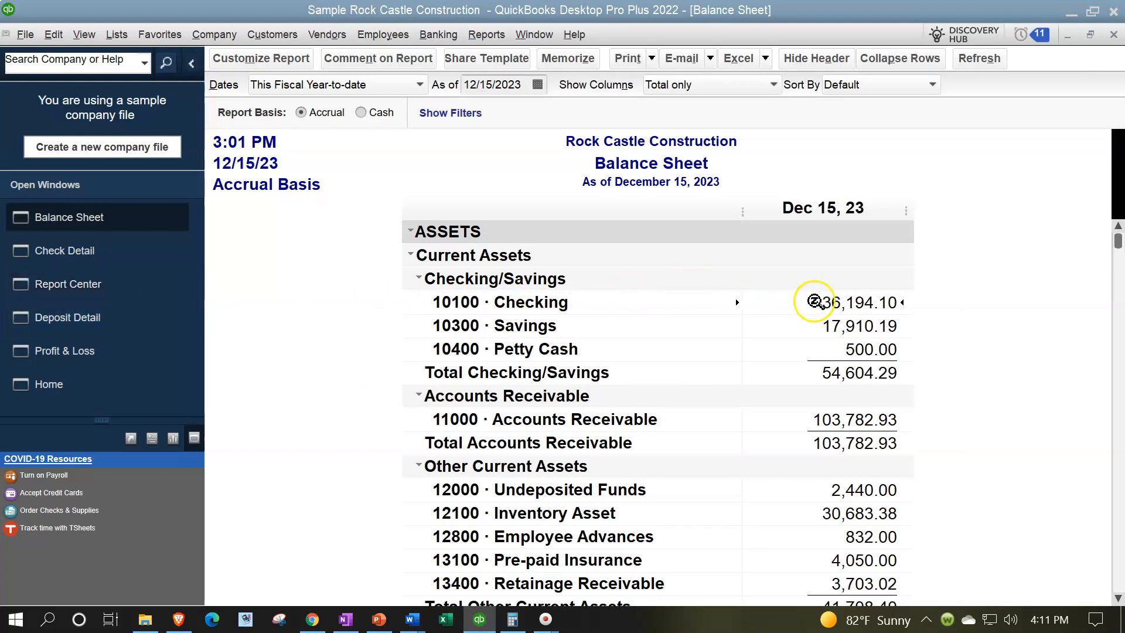
double_click(844, 303)
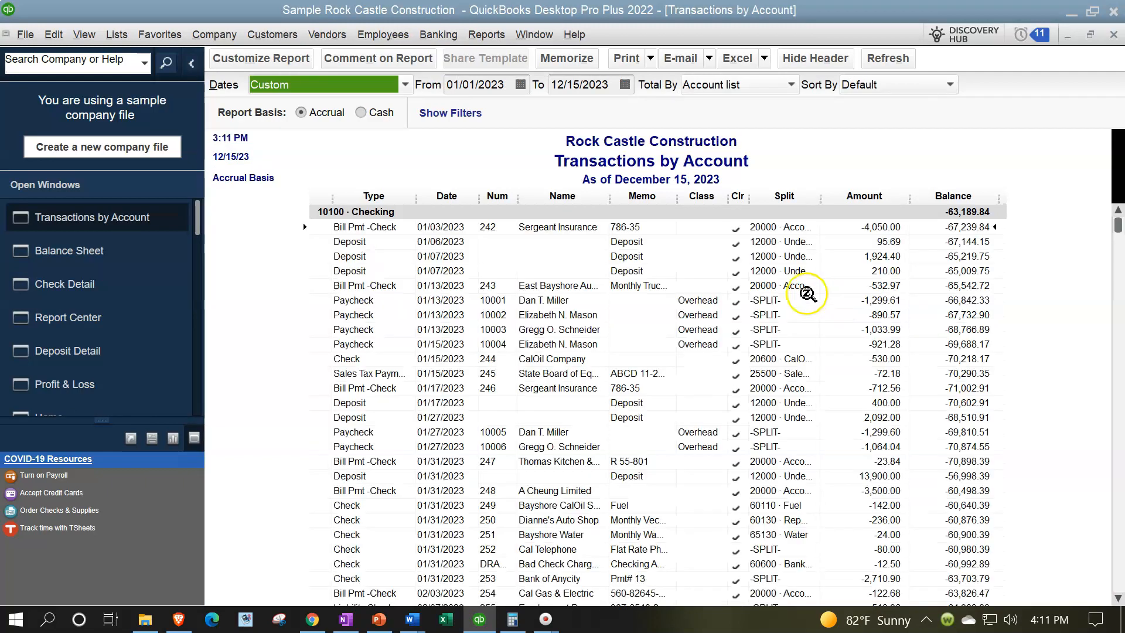
left_click(268, 66)
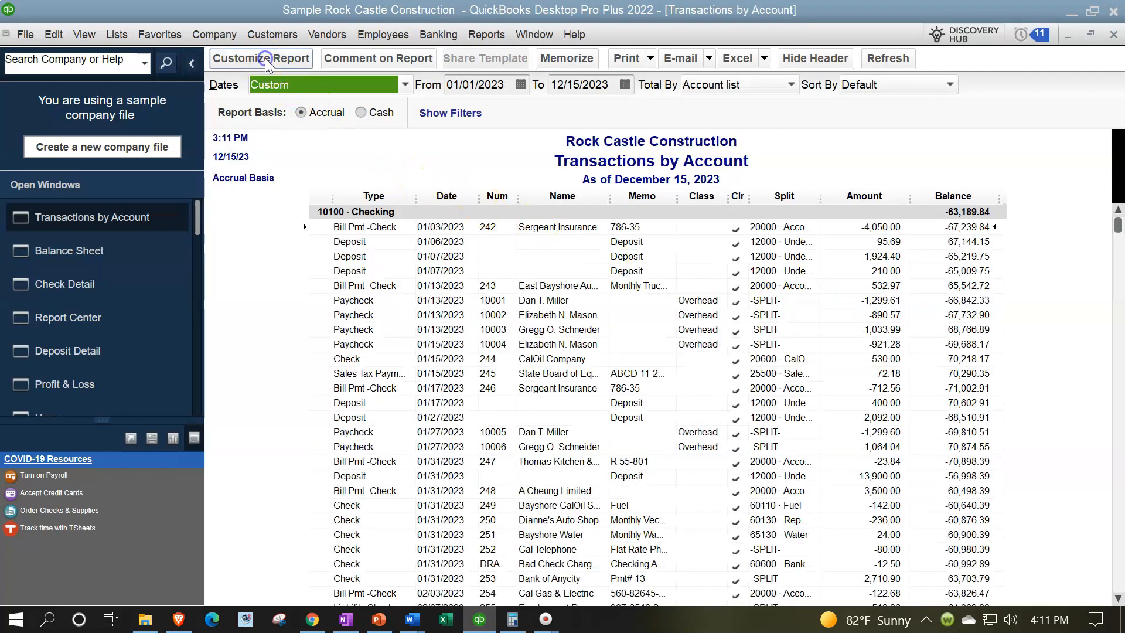
left_click(185, 44)
left_click_drag(157, 151, 142, 242)
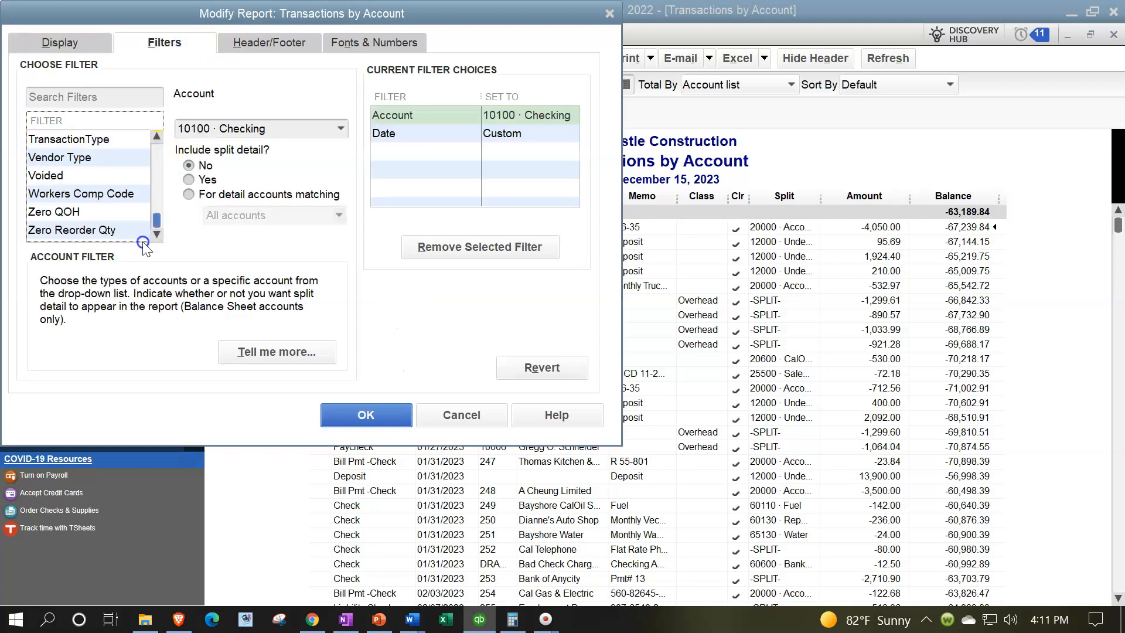
left_click(69, 139)
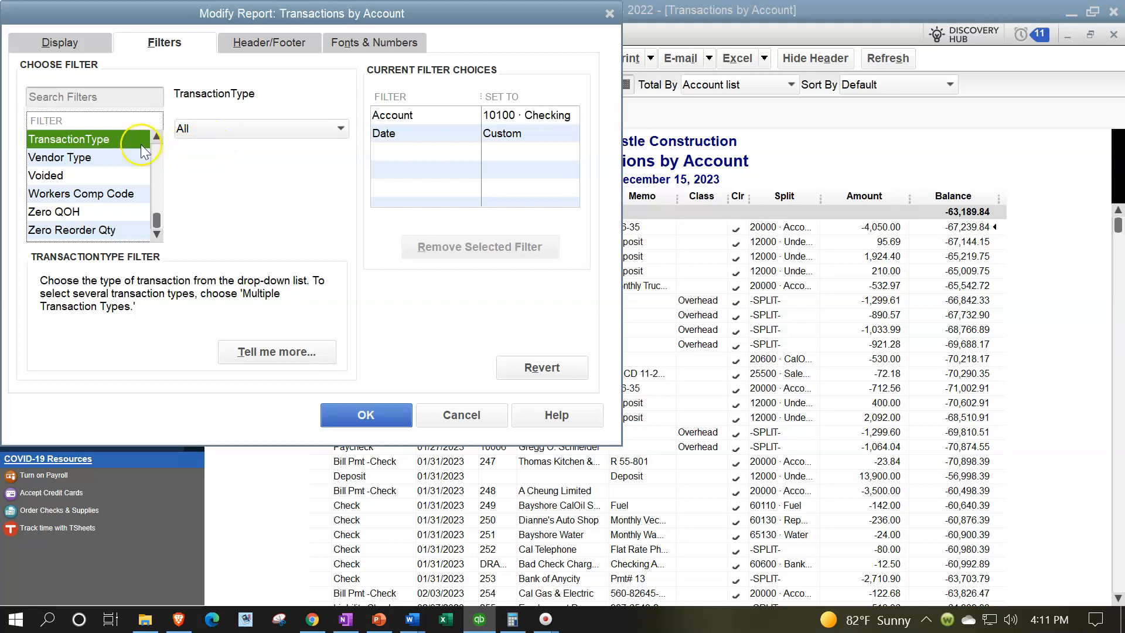
left_click(260, 129)
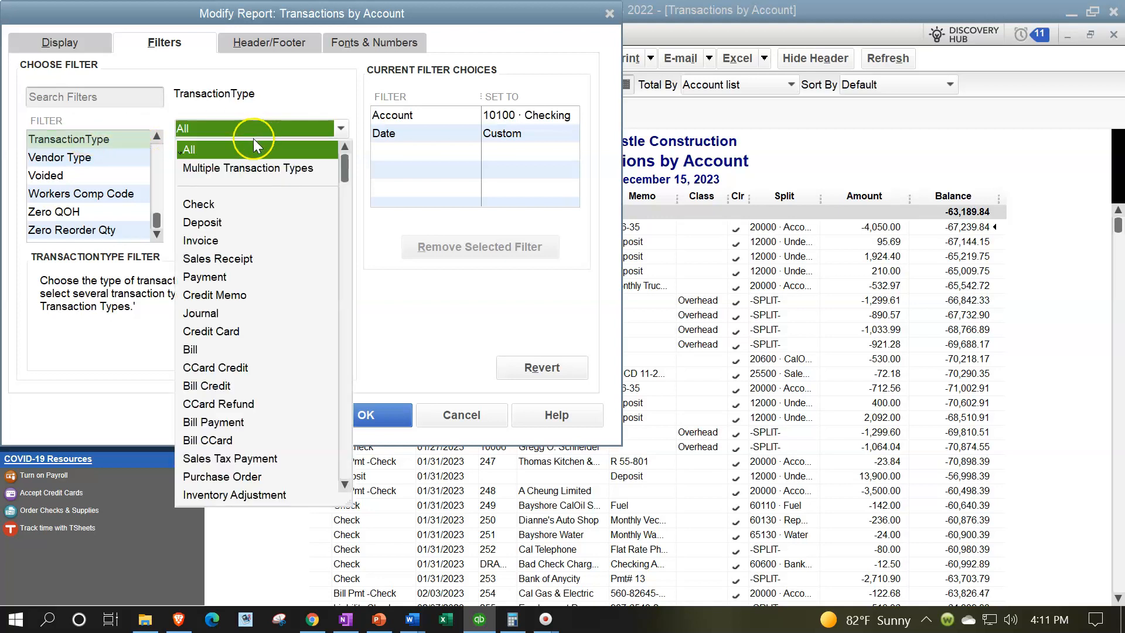
left_click(267, 169)
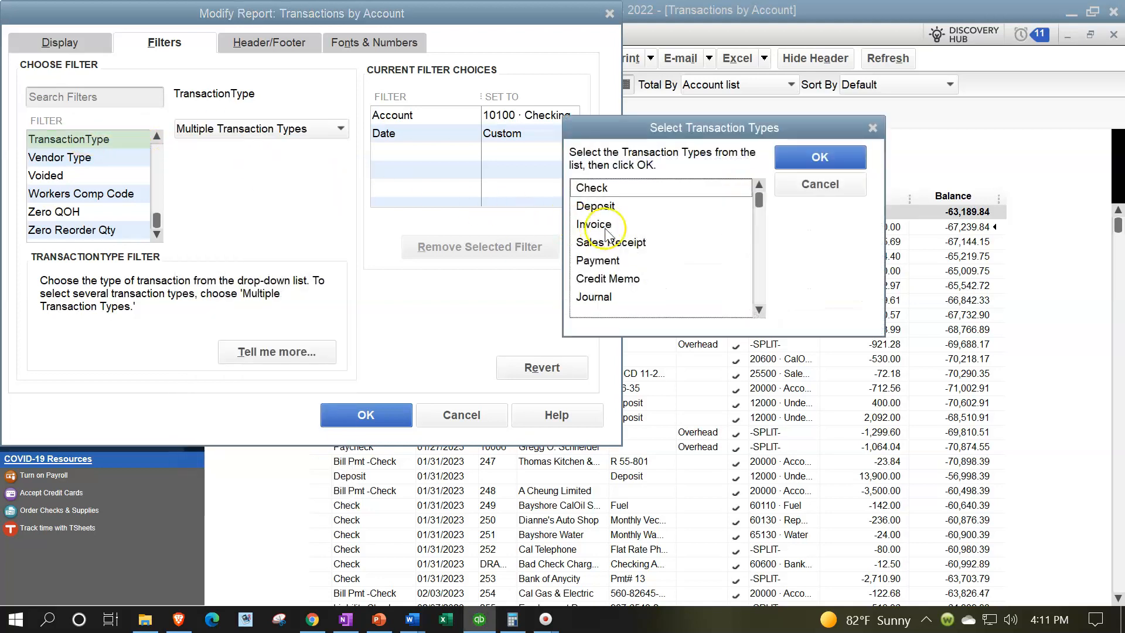
Select Check, Bill Payment and Sales Tax Payment as transaction types for the checking report's filter
left_click(618, 192)
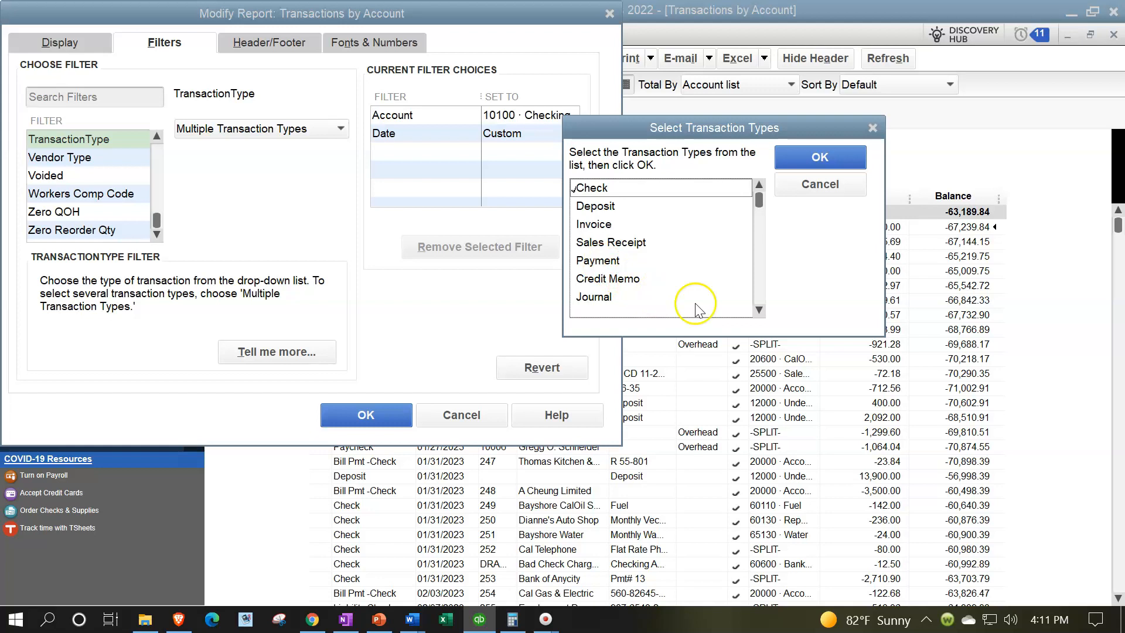
left_click(759, 310)
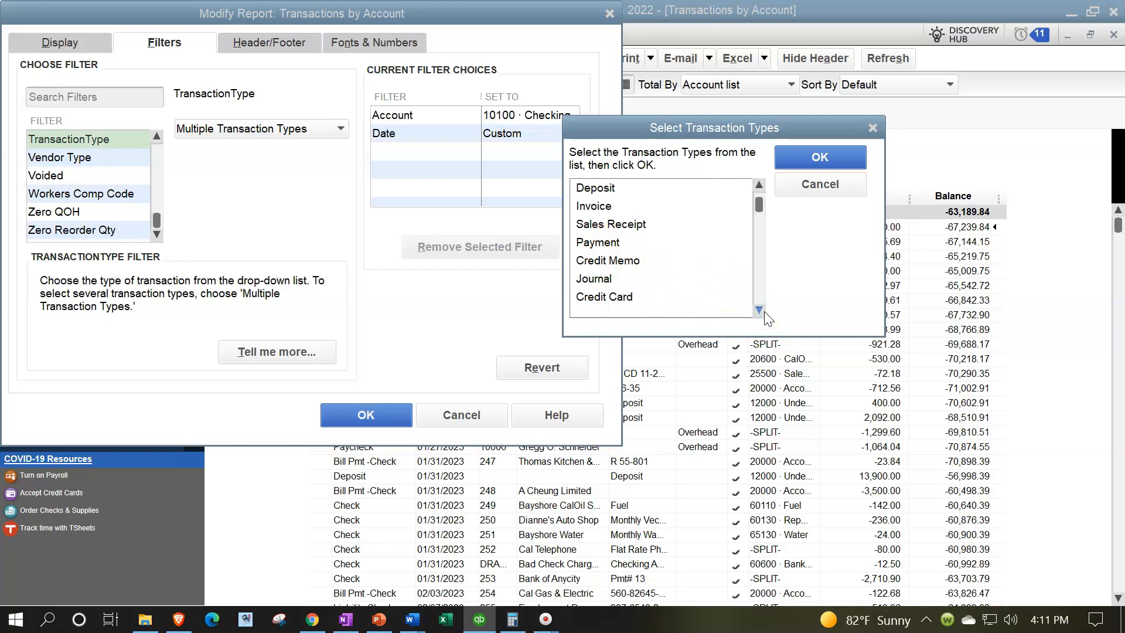
left_click(764, 312)
left_click(764, 311)
left_click(759, 310)
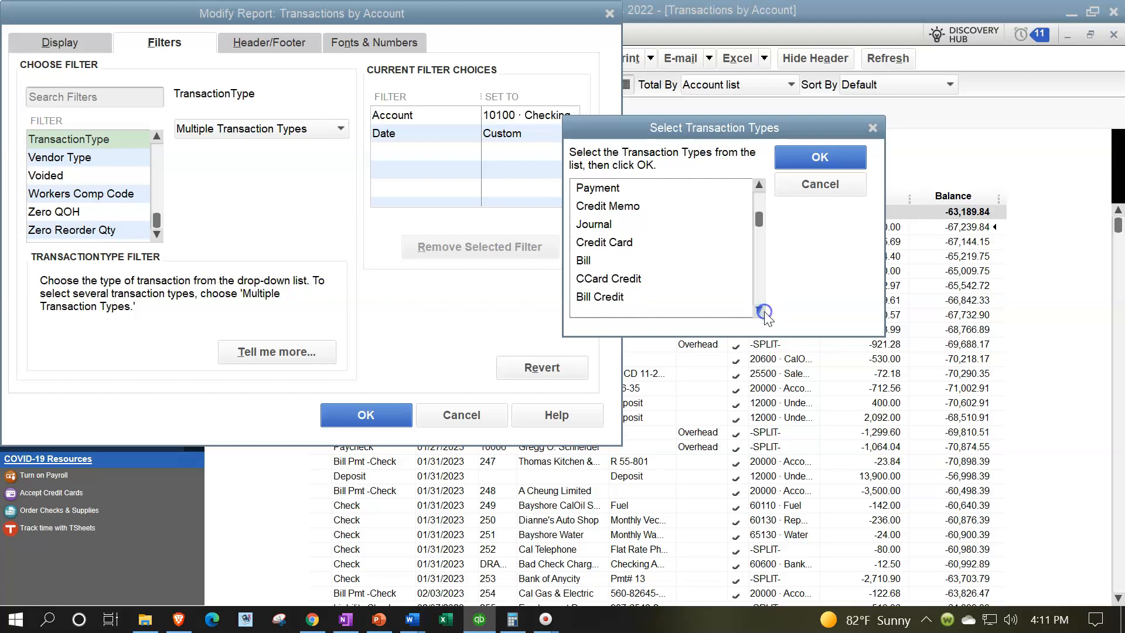
left_click(584, 262)
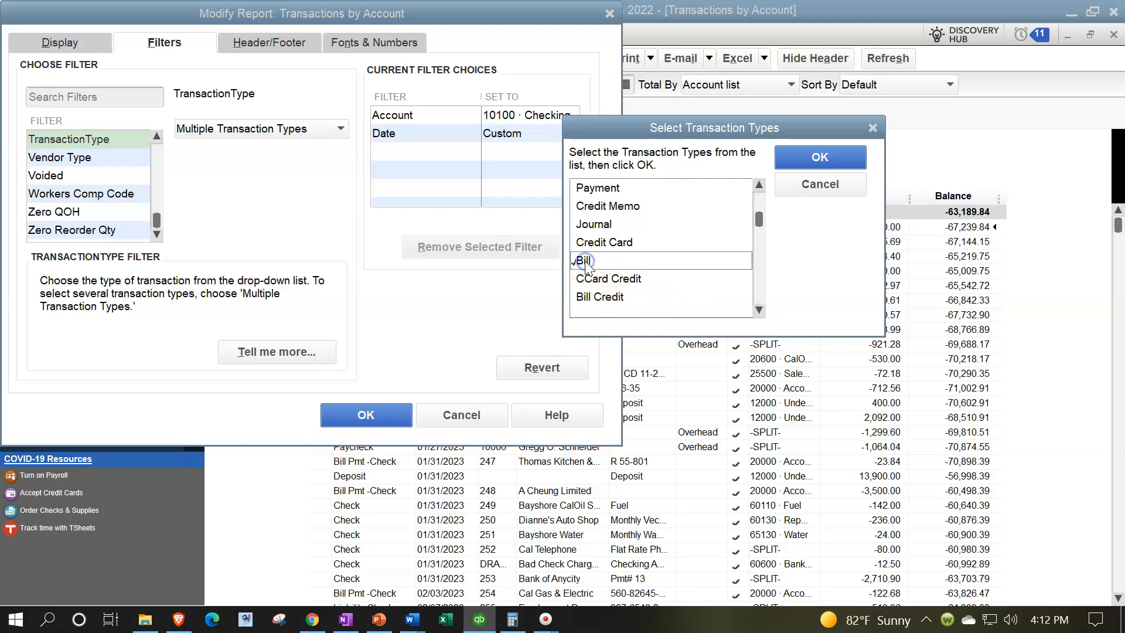
left_click(759, 311)
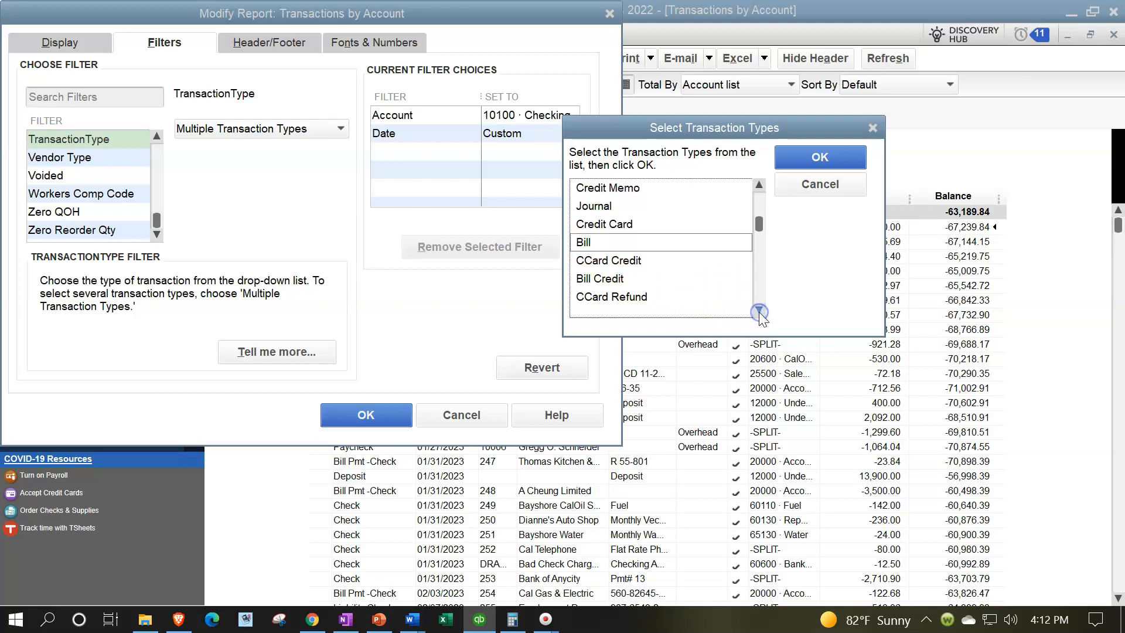
left_click(759, 310)
left_click(760, 310)
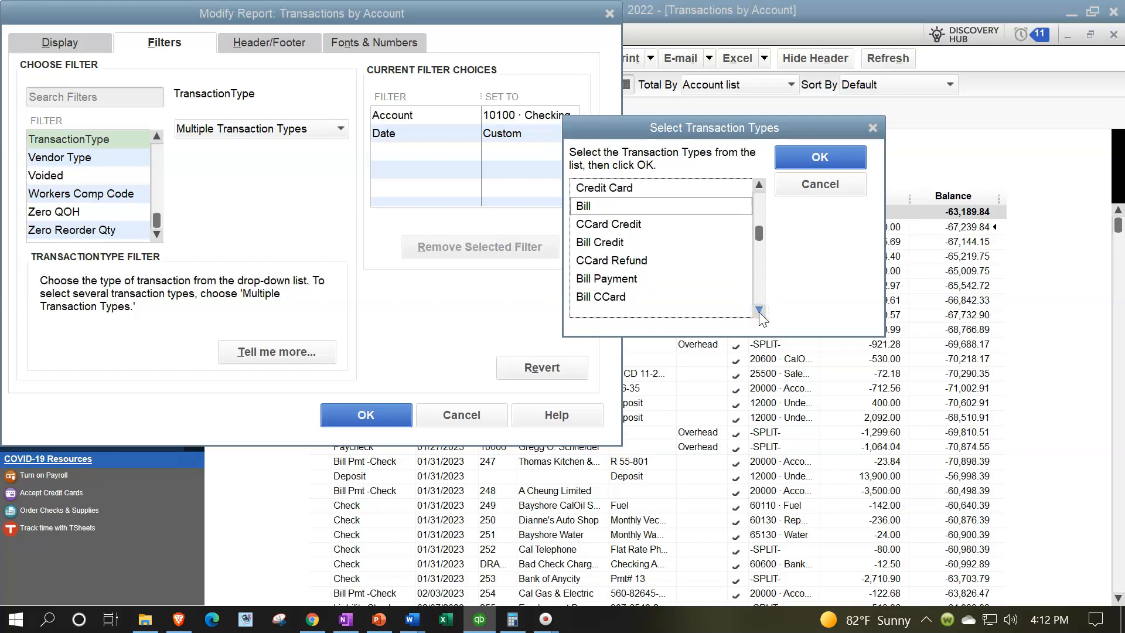
left_click(758, 311)
left_click(619, 265)
left_click(758, 310)
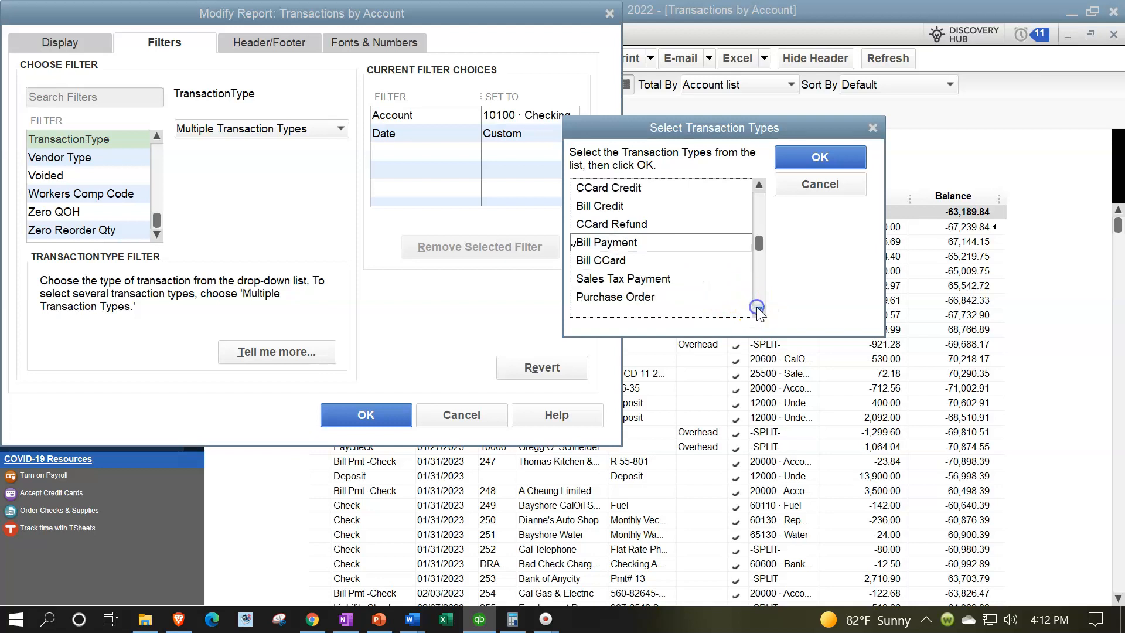
left_click(680, 280)
Add Paycheck and Payroll Liability Check to the selected transaction types
left_click(759, 311)
left_click(759, 311)
left_click(758, 311)
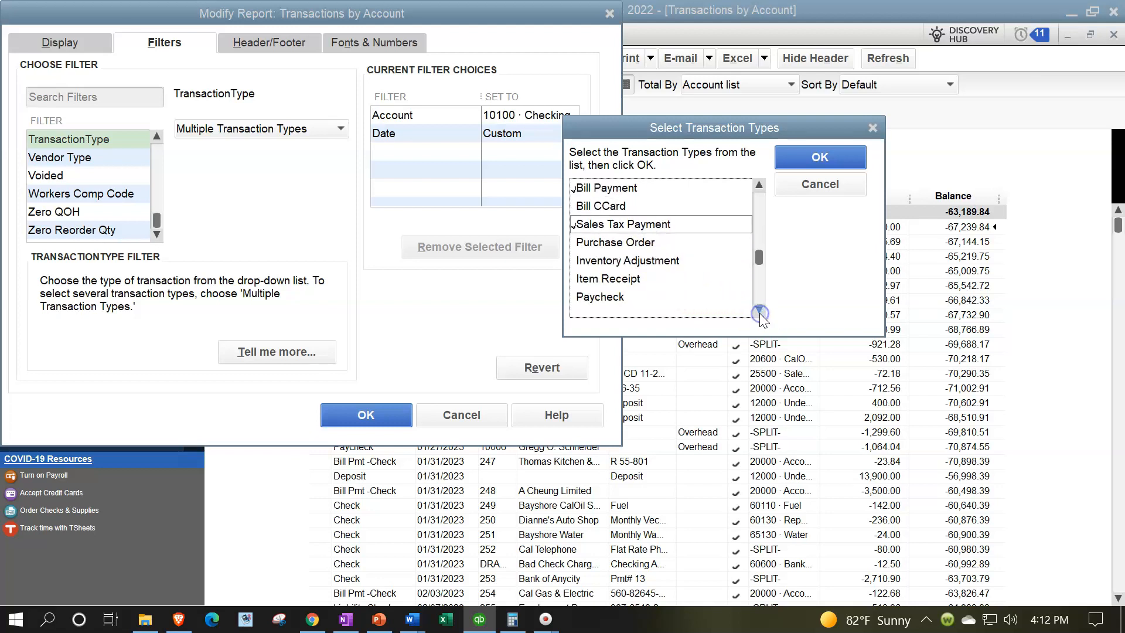
left_click(758, 310)
left_click(589, 283)
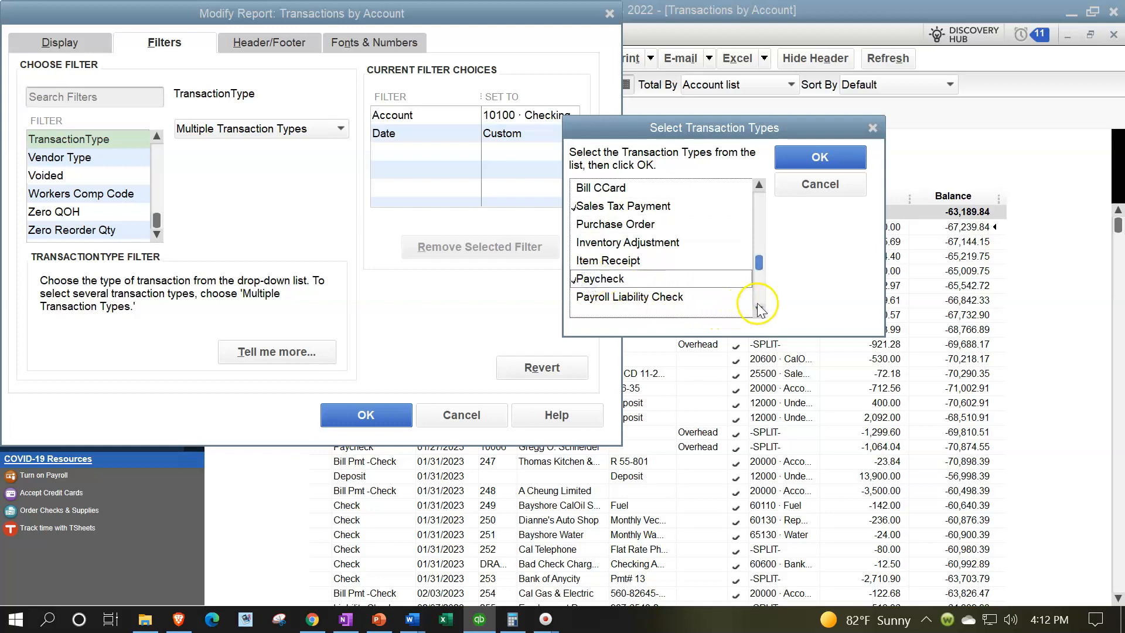
left_click(758, 303)
left_click_drag(759, 298, 753, 271)
left_click(652, 260)
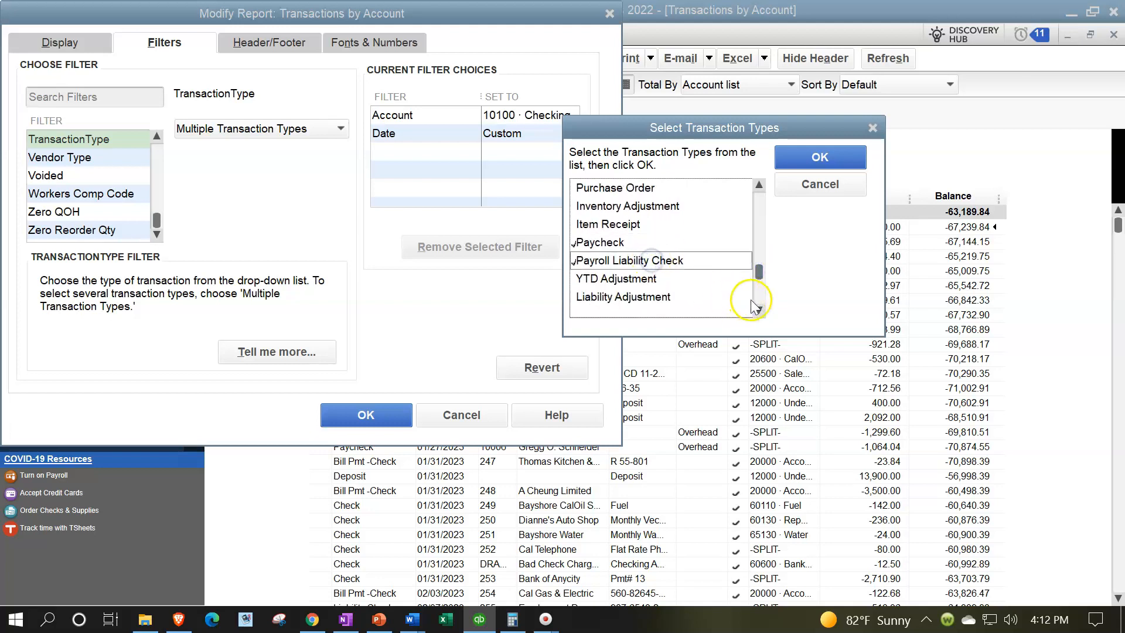
Check the remaining transaction types, apply the multiple-type filter to the checking report and review the listed payment transactions
left_click(758, 312)
left_click(759, 313)
left_click(759, 313)
left_click(759, 314)
left_click(759, 314)
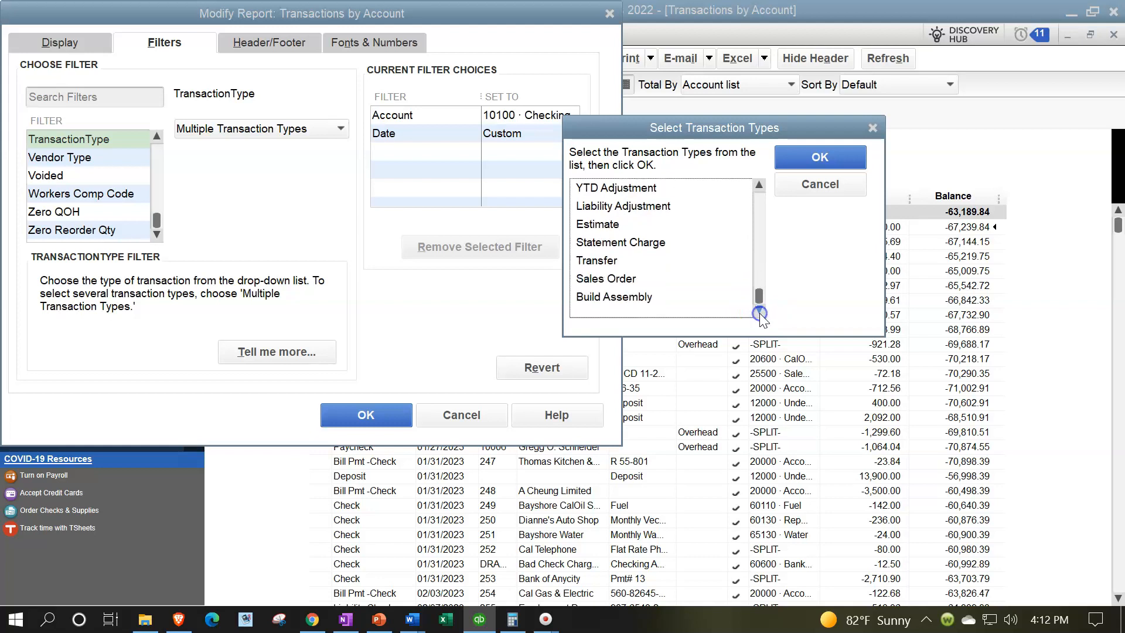
left_click(790, 157)
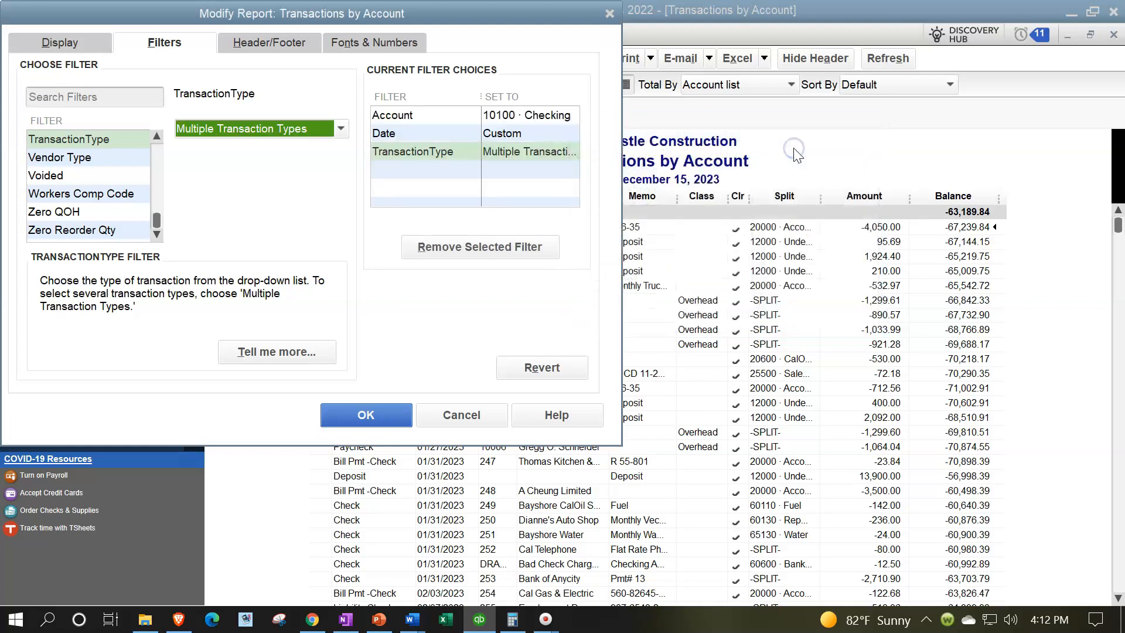
left_click(384, 414)
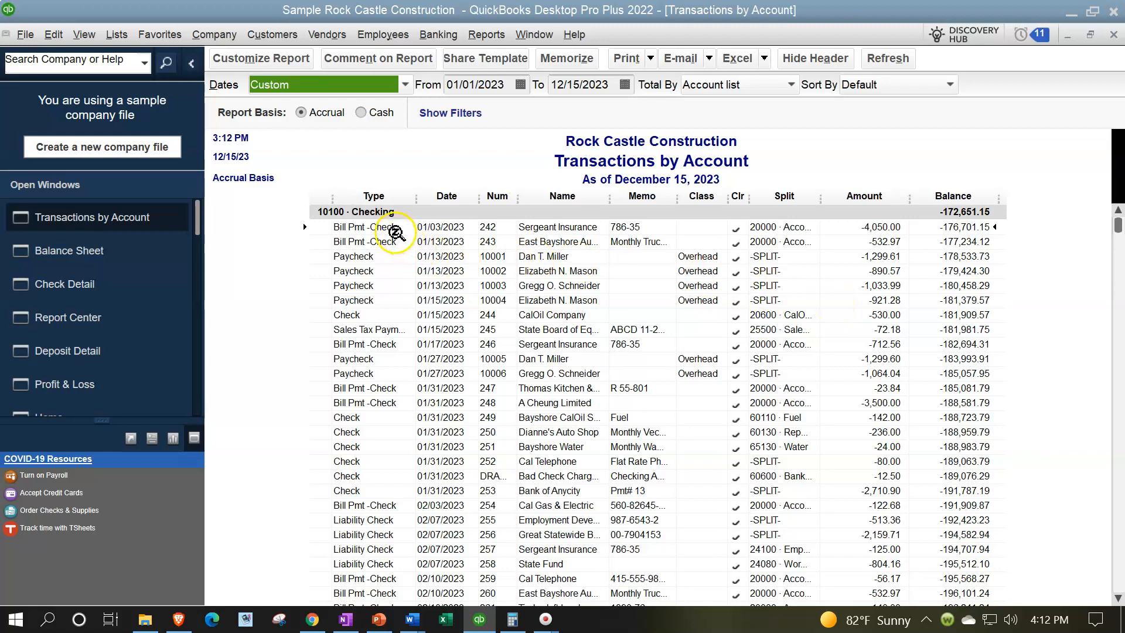
left_click(377, 256)
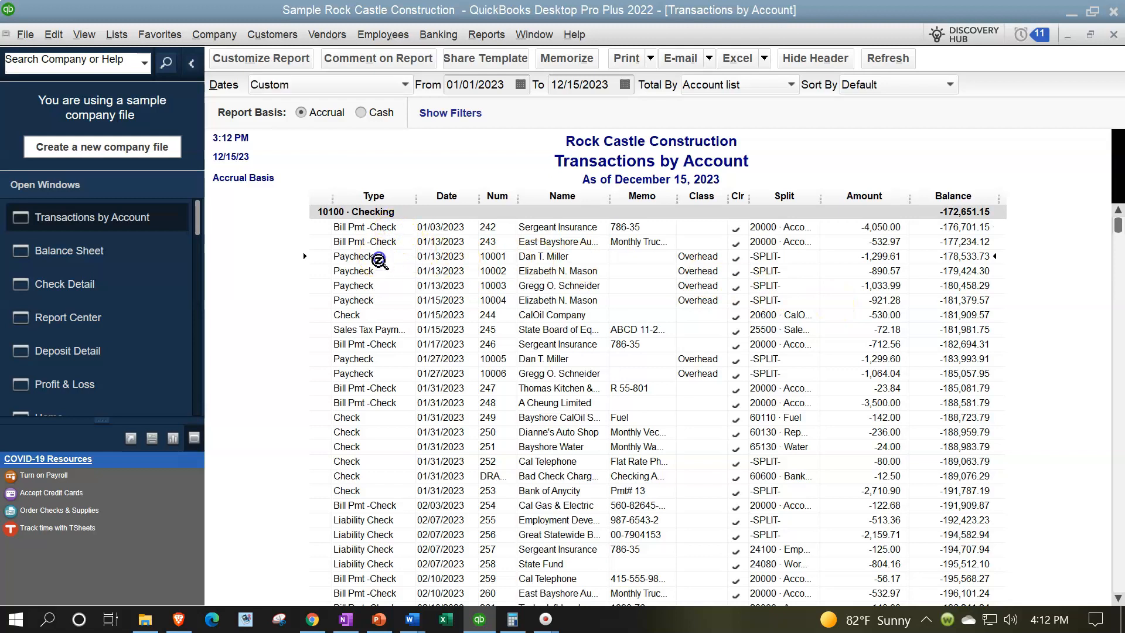
left_click(397, 328)
left_click(391, 346)
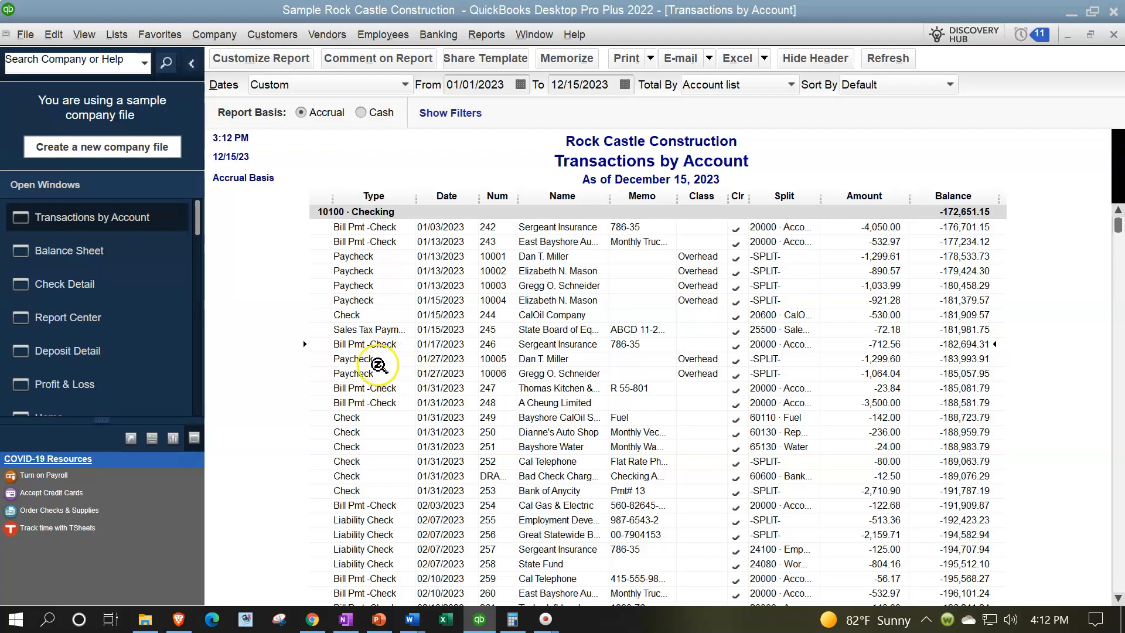
scroll(383, 383, "down", 2)
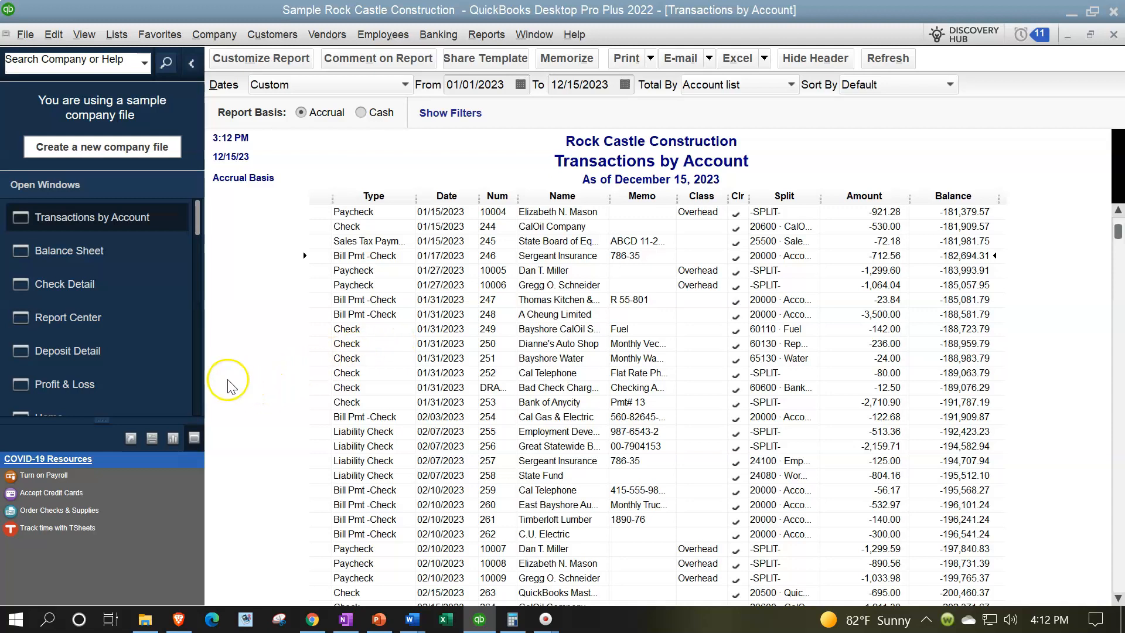
Run the Missing Checks report from the Report Center's banking reports for the 10100 Checking account
left_click(102, 319)
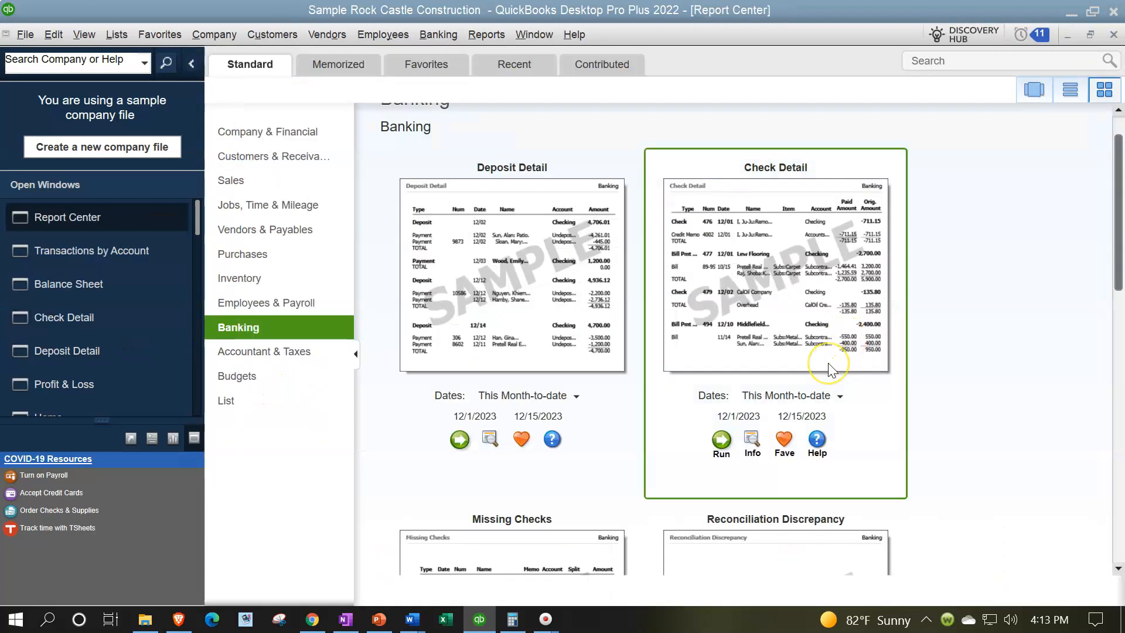
scroll(829, 366, "down", 3)
scroll(832, 369, "down", 3)
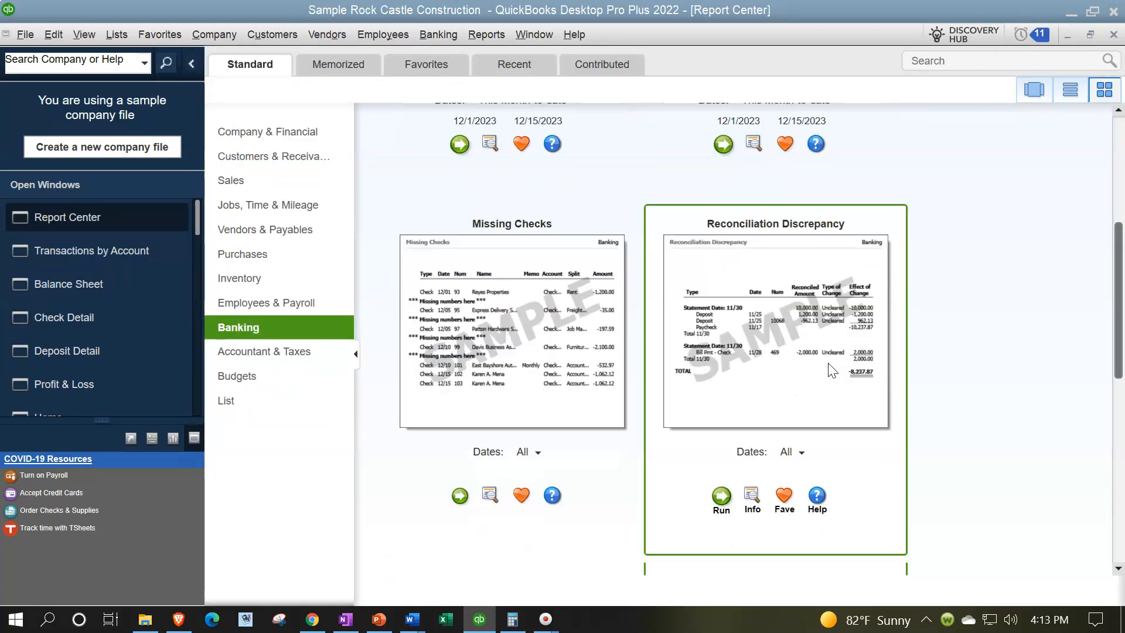
left_click(460, 496)
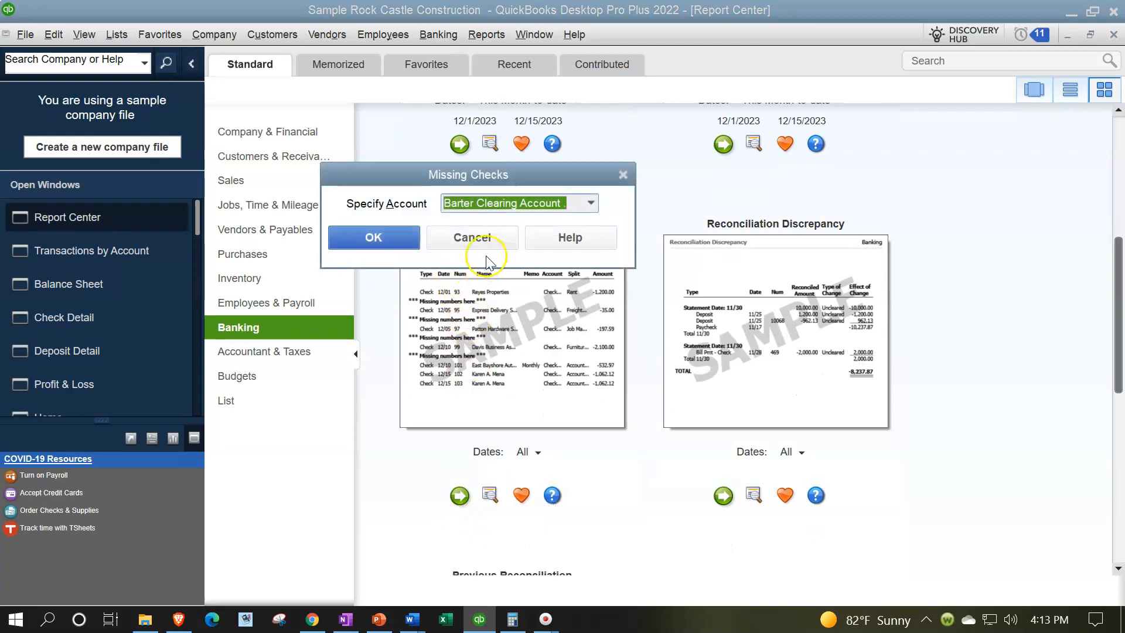
left_click(591, 202)
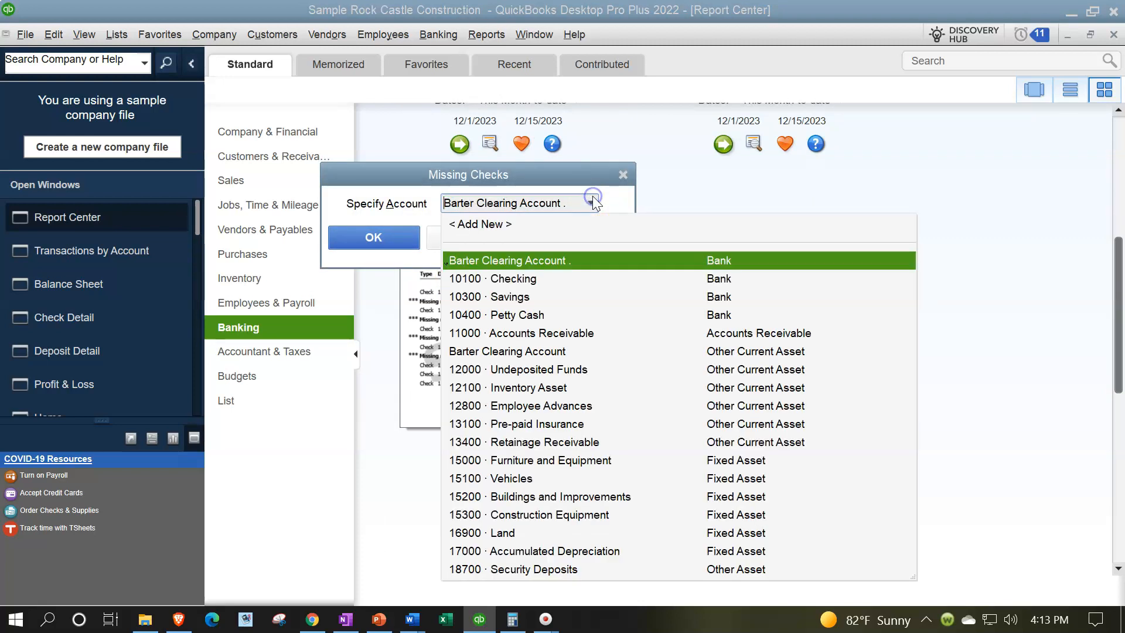
left_click(522, 279)
left_click(390, 250)
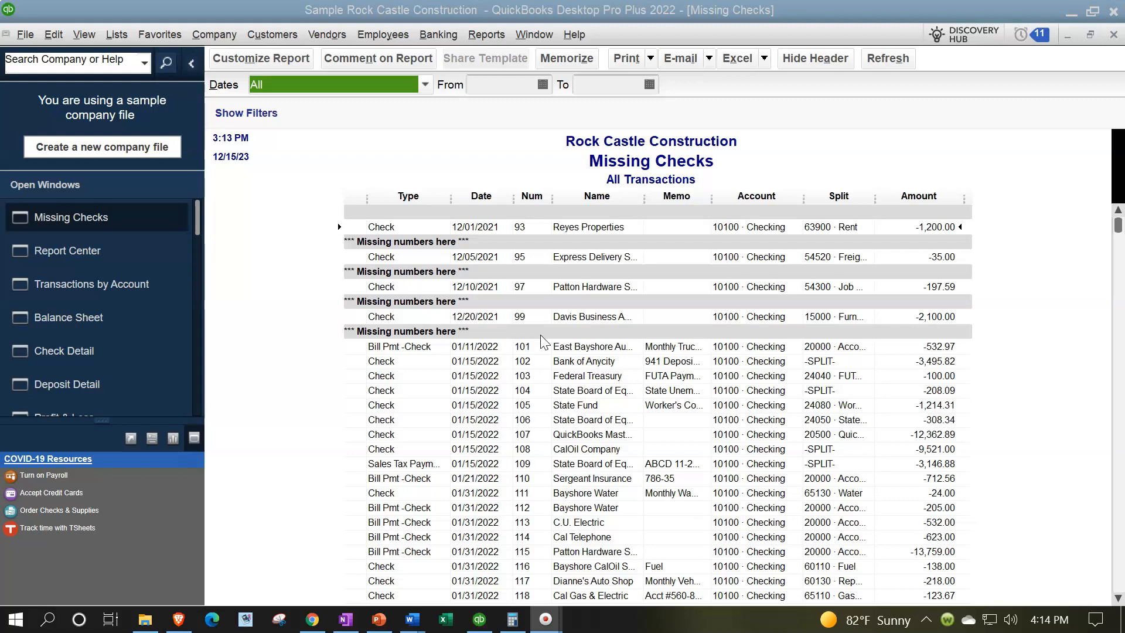
Close the Missing Checks report and look over the Reconciliation Discrepancy and Previous Reconciliation reports in the Report Center
left_click(1113, 34)
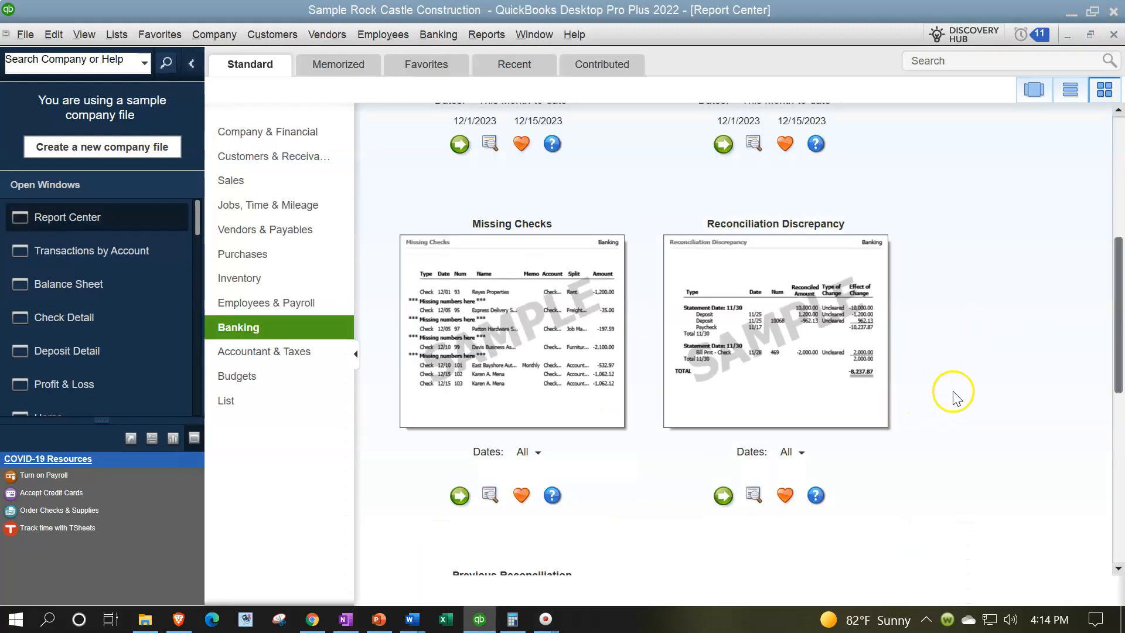
scroll(964, 389, "down", 1)
scroll(964, 390, "down", 2)
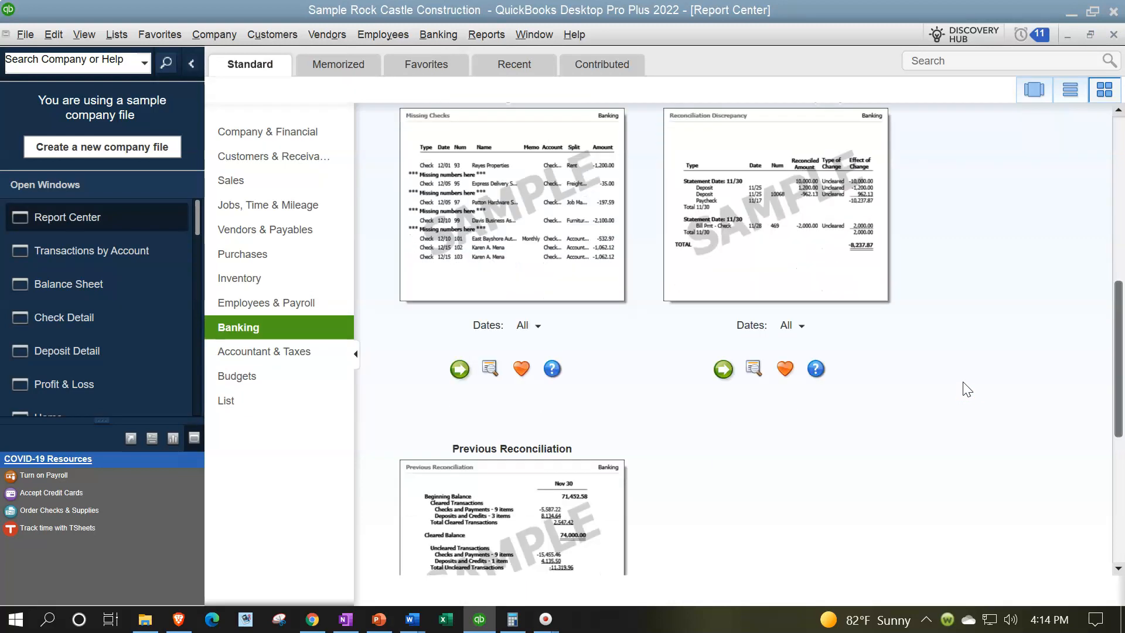
scroll(966, 389, "down", 3)
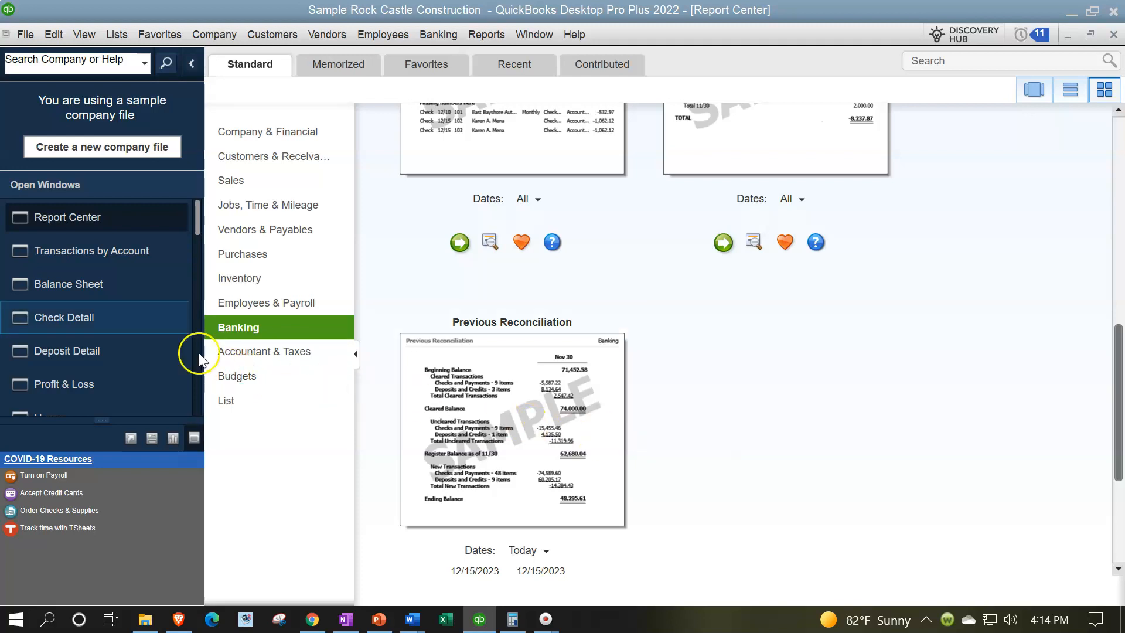
Switch to the open Balance Sheet report
scroll(111, 325, "down", 1)
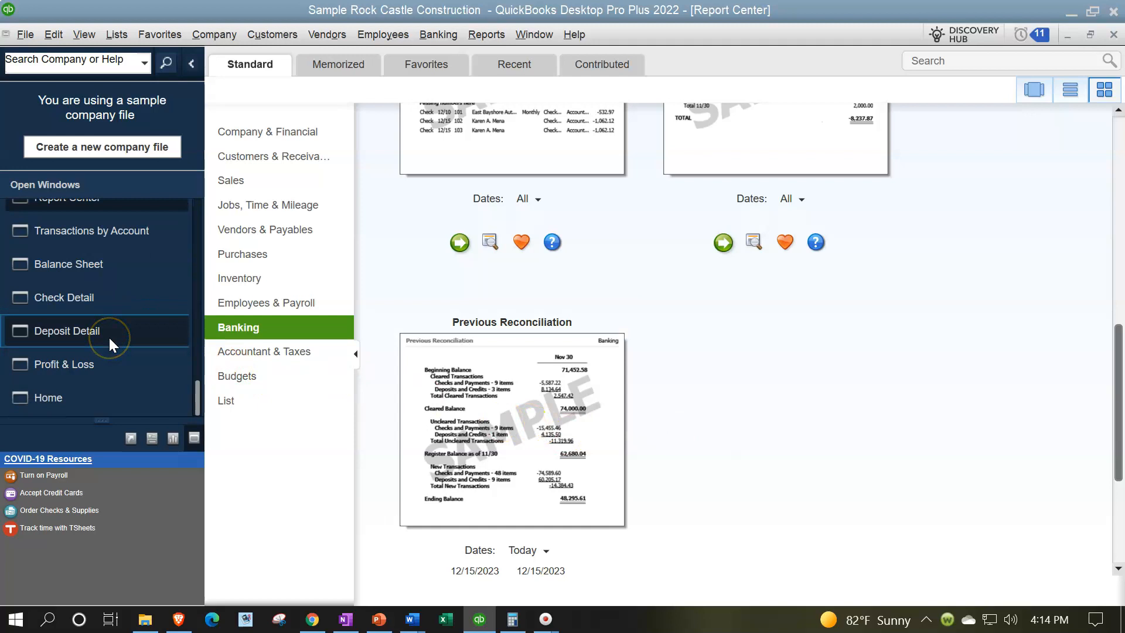
left_click(83, 264)
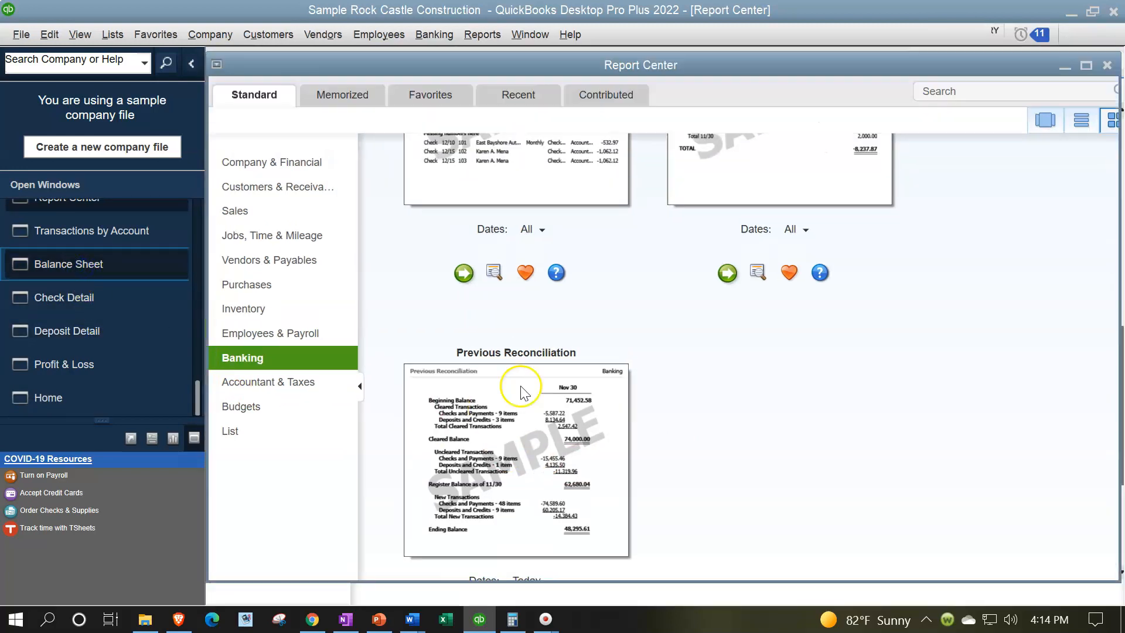